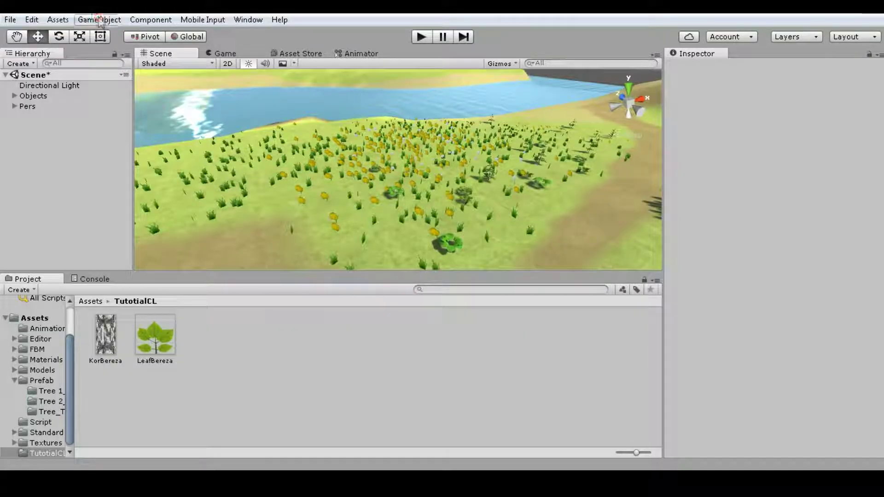
# Step: Open the GameObject menu to list the objects that can be created
pyautogui.click(99, 20)
# Step: Create a procedural Tree via 3D Object > Tree and focus the view on it
pyautogui.moveTo(243, 65)
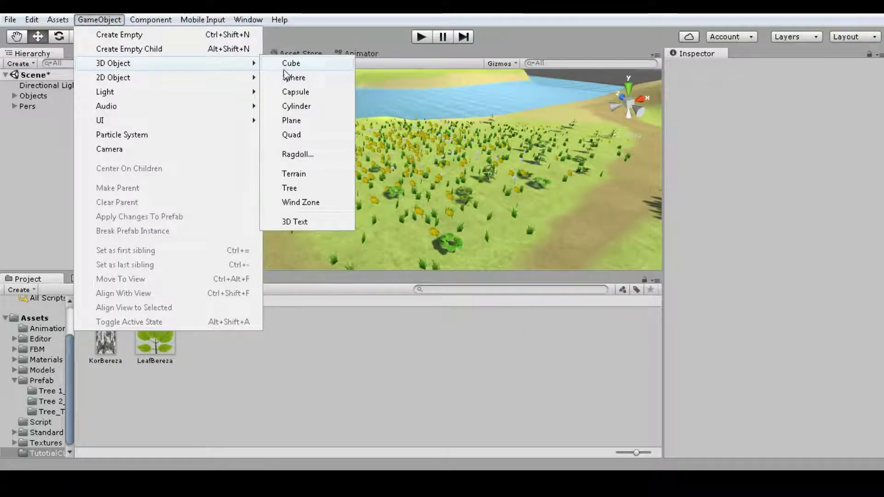
pyautogui.click(304, 189)
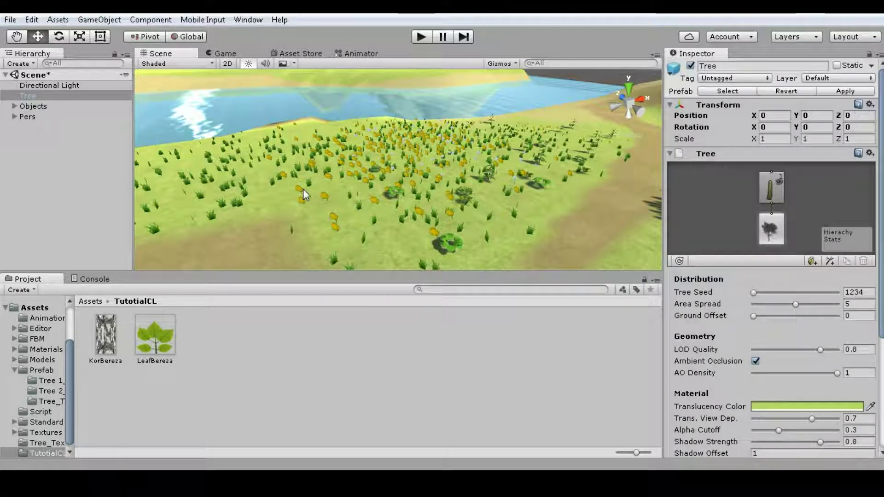
pyautogui.doubleClick(28, 97)
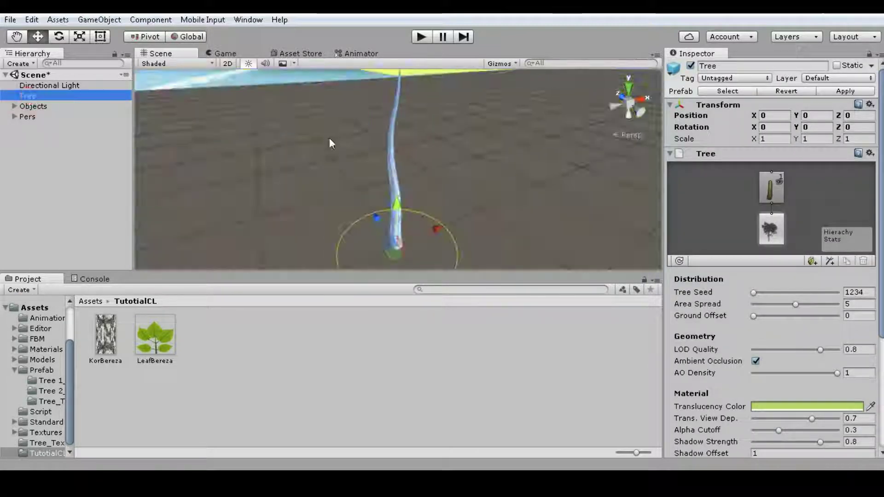
pyautogui.keyDown('alt'); pyautogui.moveTo(457, 181); pyautogui.dragTo(339, 193); pyautogui.keyUp('alt')
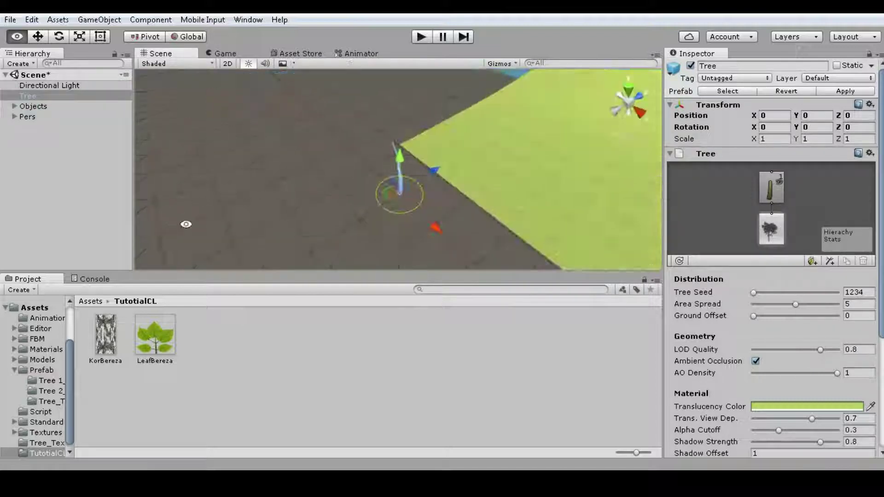
pyautogui.moveTo(409, 203)
pyautogui.keyDown('alt'); pyautogui.mouseDown()
pyautogui.moveTo(440, 178)
pyautogui.moveTo(543, 142)
pyautogui.moveTo(462, 133)
pyautogui.moveTo(440, 149)
pyautogui.mouseUp(); pyautogui.keyUp('alt')
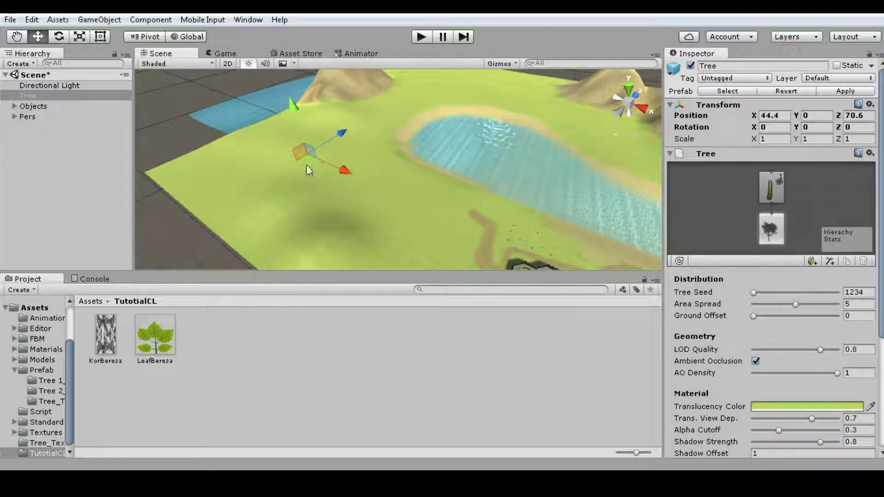
# Step: Move the Tree onto the flowery grass slope by the water, at 188.43, 13.5, 73.92
pyautogui.moveTo(511, 221)
pyautogui.mouseDown()
pyautogui.moveTo(525, 205)
pyautogui.moveTo(500, 153)
pyautogui.mouseUp()
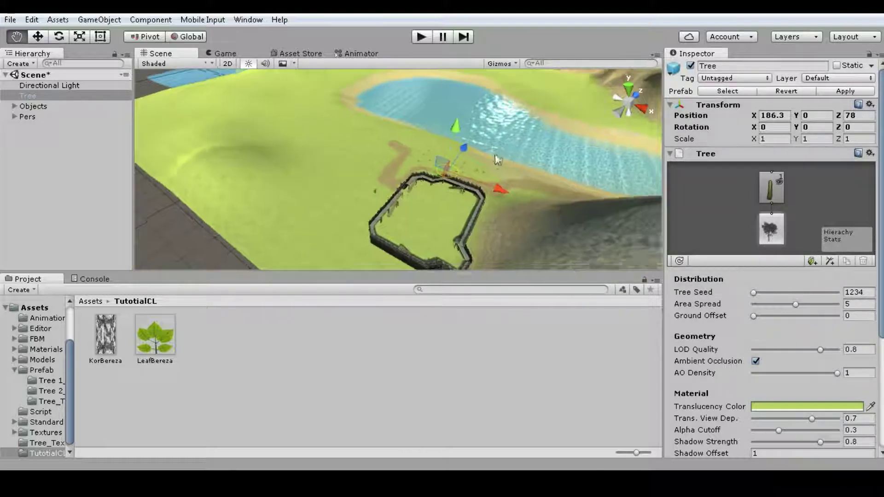
pyautogui.press('f')
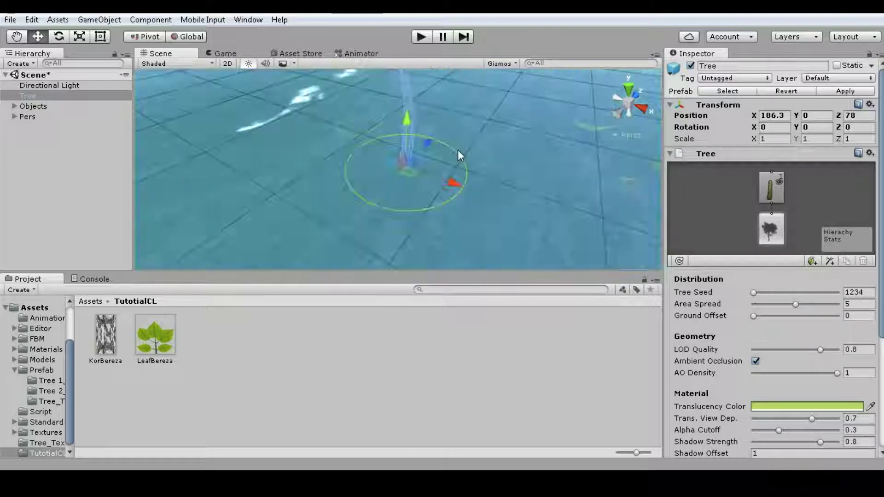
pyautogui.scroll(-5, 450, 145)
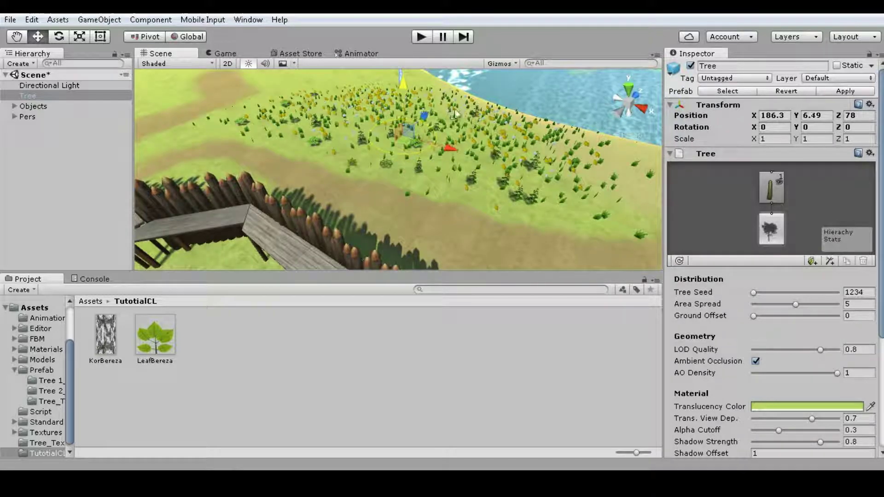
pyautogui.moveTo(479, 106); pyautogui.dragTo(452, 150, button='middle')
pyautogui.scroll(5, 442, 166)
pyautogui.moveTo(398, 207)
pyautogui.mouseDown()
pyautogui.moveTo(388, 208)
pyautogui.moveTo(402, 165)
pyautogui.mouseUp()
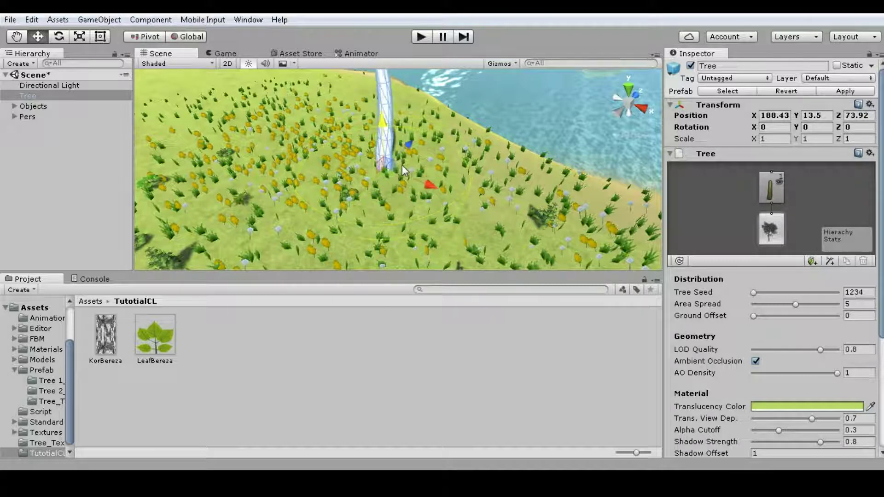
pyautogui.press('f')
pyautogui.moveTo(415, 171)
pyautogui.mouseDown(button='right')
pyautogui.moveTo(512, 158)
pyautogui.moveTo(471, 169)
pyautogui.moveTo(549, 204)
pyautogui.mouseUp(button='right')
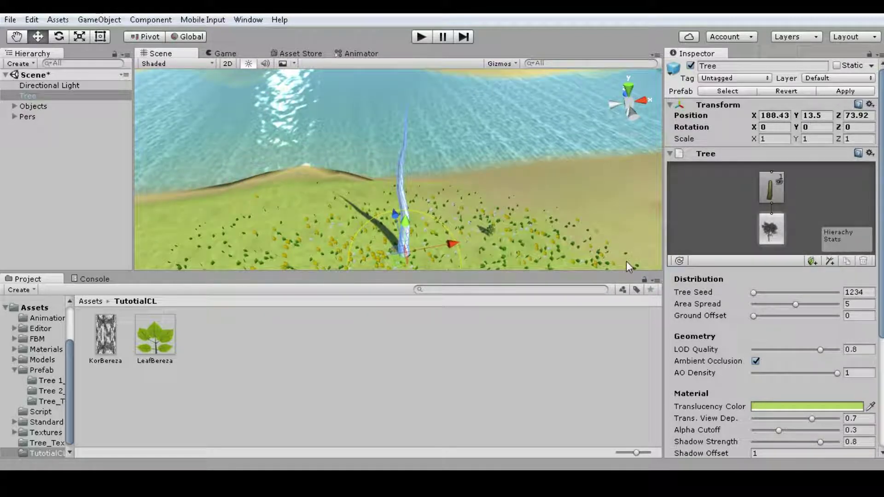
# Step: Select the trunk node and change its Group Seed to 295971
pyautogui.click(771, 305)
pyautogui.click(770, 185)
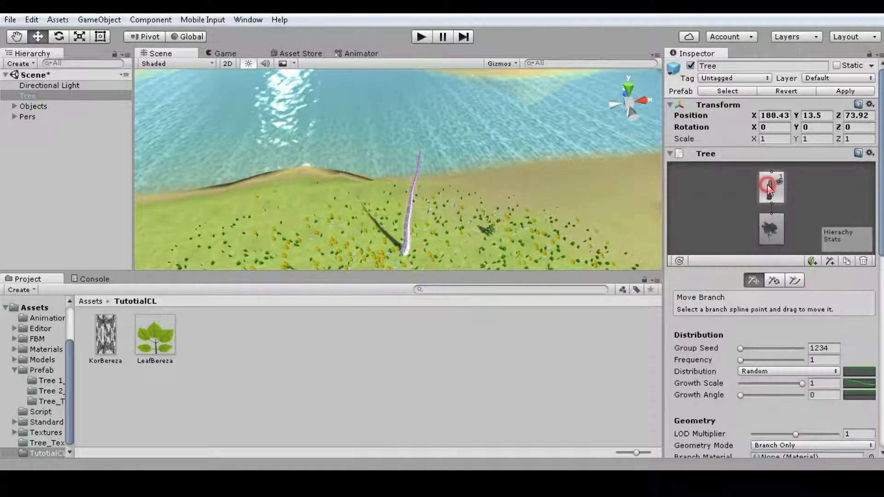
pyautogui.moveTo(501, 147)
pyautogui.mouseDown(button='middle')
pyautogui.moveTo(438, 149)
pyautogui.moveTo(440, 162)
pyautogui.moveTo(560, 203)
pyautogui.mouseUp(button='middle')
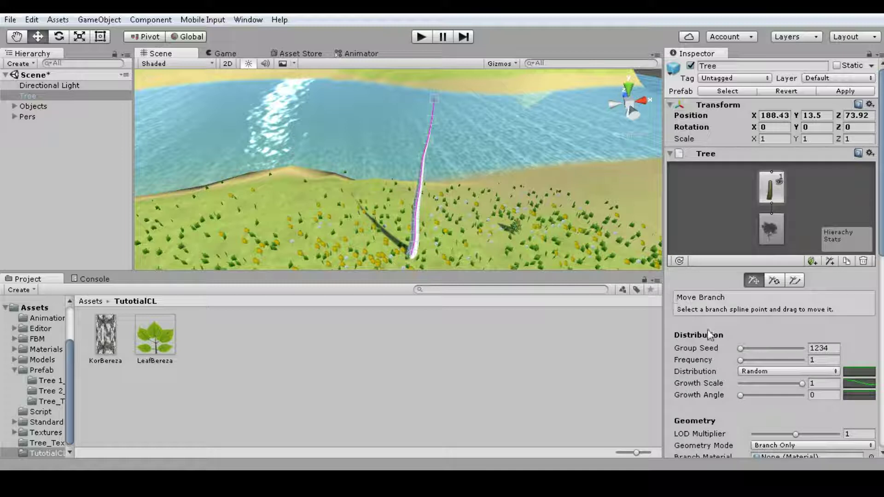
pyautogui.moveTo(740, 349)
pyautogui.mouseDown()
pyautogui.moveTo(773, 350)
pyautogui.moveTo(759, 349)
pyautogui.mouseUp()
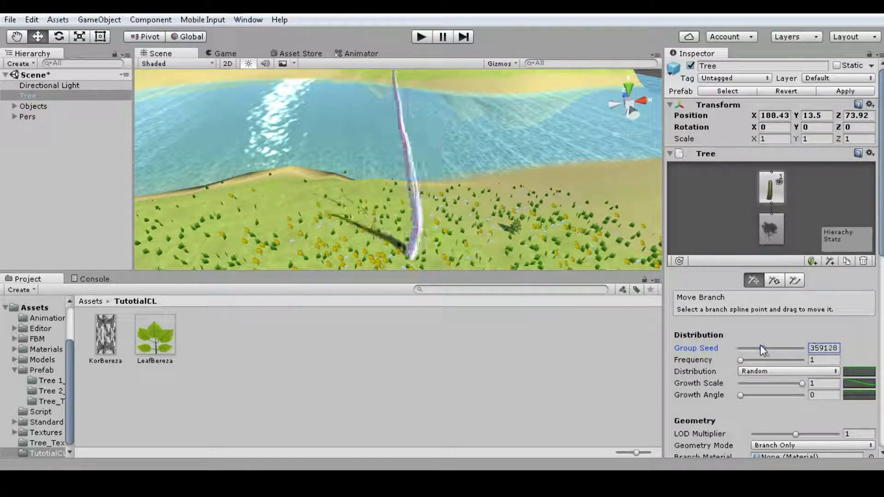
pyautogui.press('f')
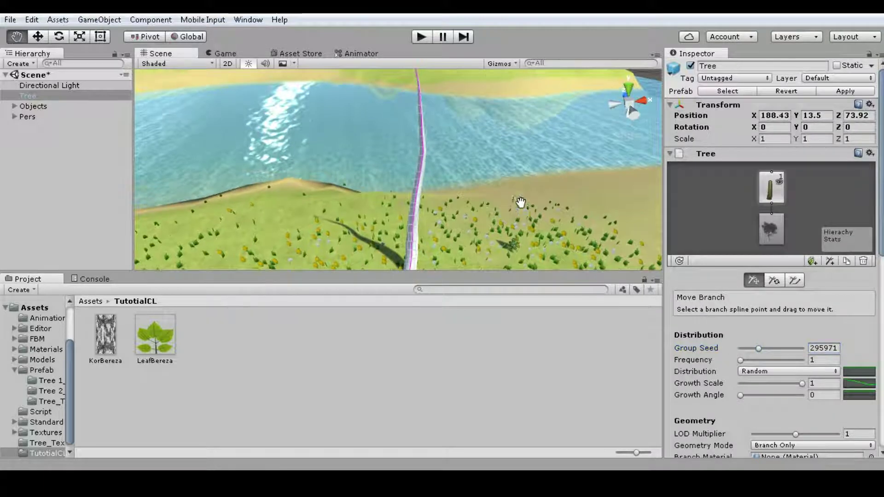
pyautogui.scroll(-1, 773, 323)
pyautogui.scroll(1, 774, 258)
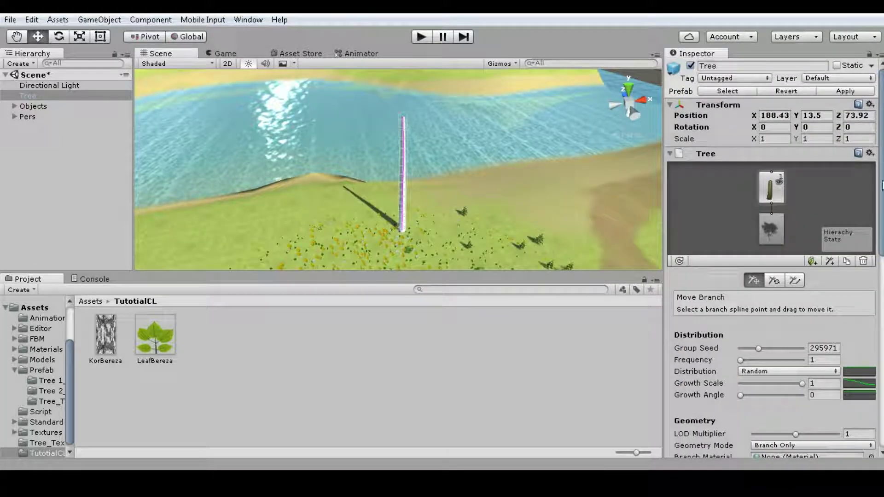
# Step: Add a branch group to the trunk and set its Frequency to 25
pyautogui.click(831, 262)
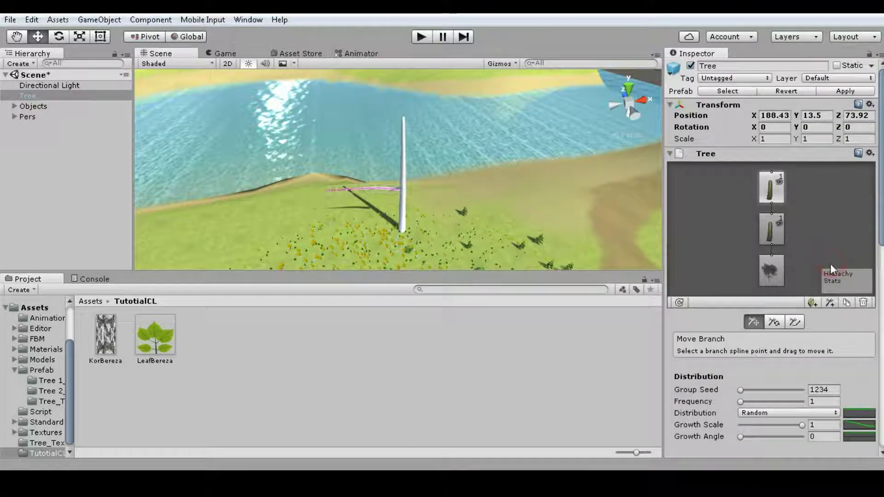
pyautogui.scroll(2, 395, 205)
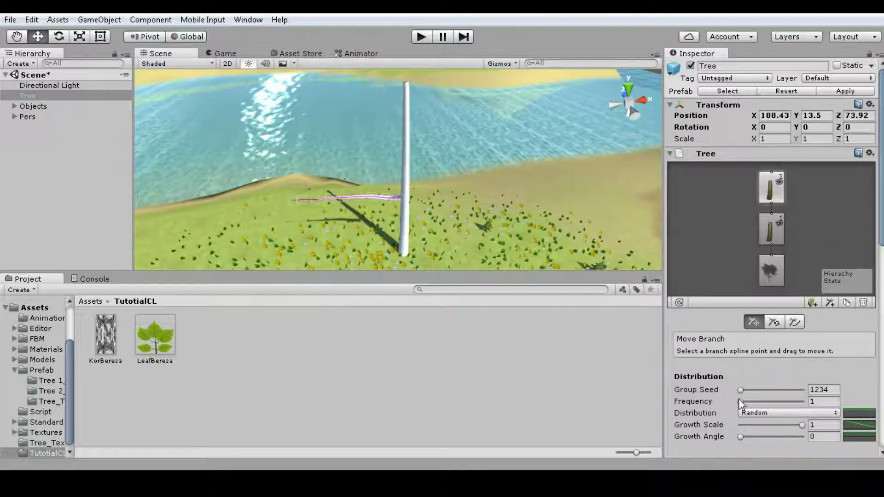
pyautogui.moveTo(742, 402); pyautogui.dragTo(755, 402)
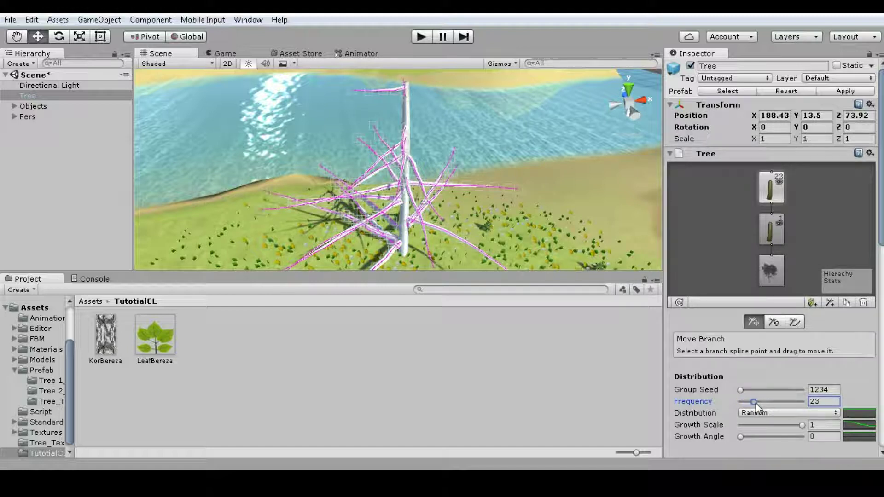
pyautogui.click(824, 402)
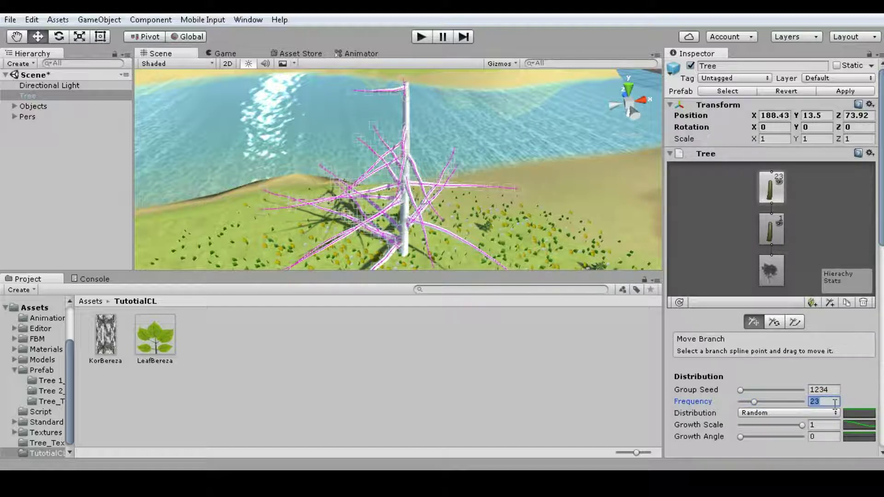
pyautogui.write('25')
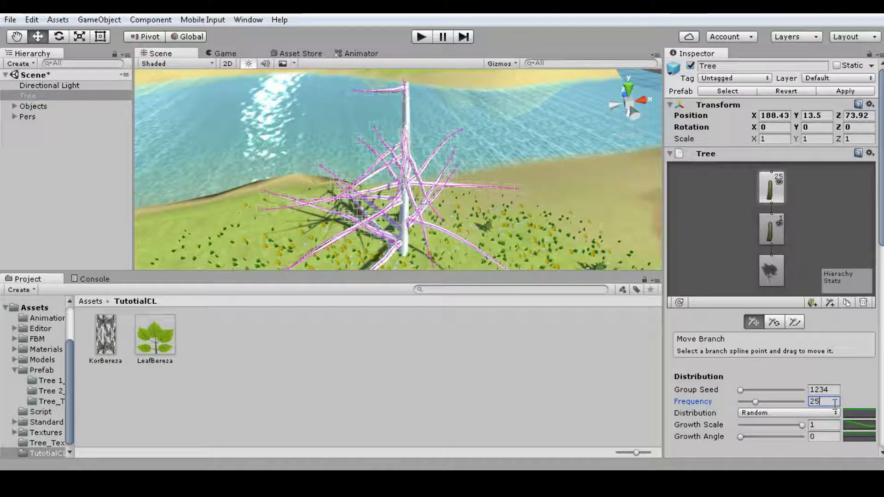
pyautogui.scroll(-5, 880, 207)
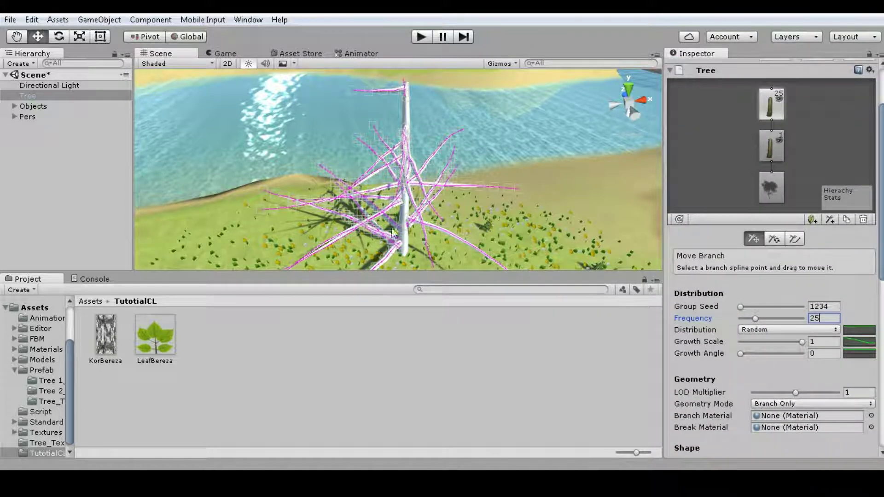
pyautogui.scroll(-2, 393, 234)
pyautogui.scroll(-2, 393, 234)
pyautogui.scroll(-4, 774, 207)
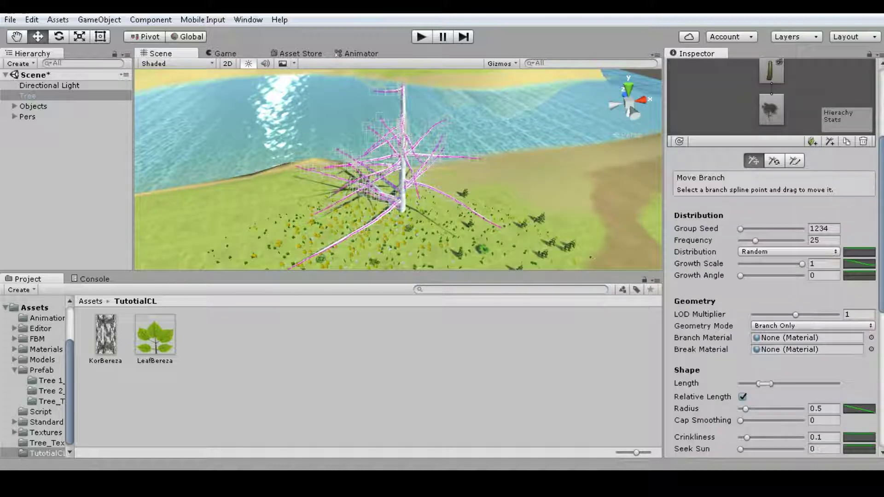
pyautogui.scroll(-2, 774, 257)
pyautogui.scroll(4, 774, 258)
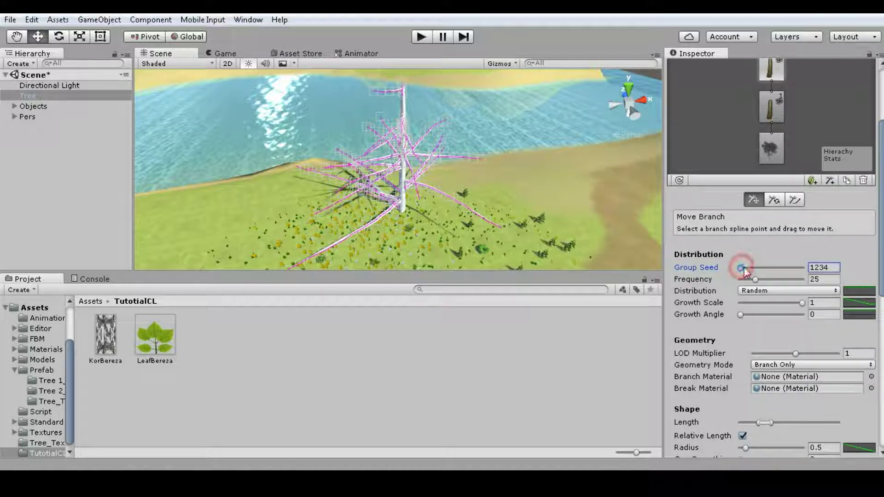
# Step: Reseed the branch group to 95971 and set its Growth Scale to 0.73
pyautogui.moveTo(745, 269); pyautogui.dragTo(749, 268)
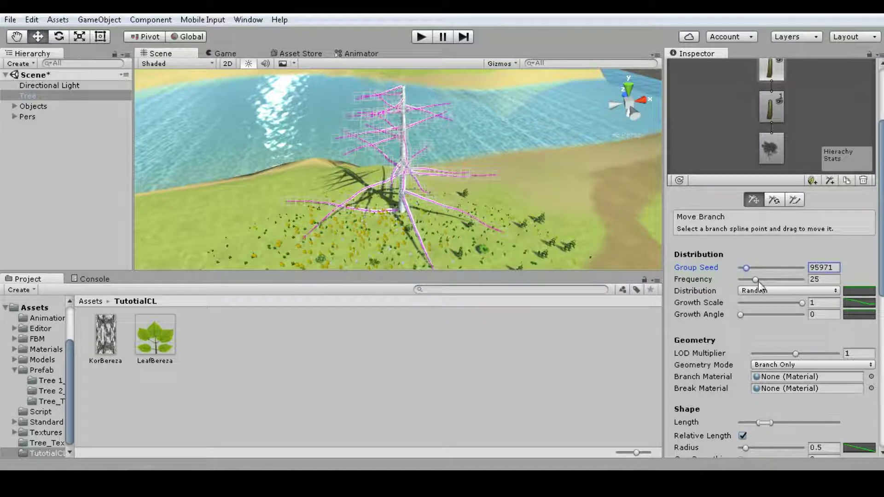
pyautogui.moveTo(803, 303)
pyautogui.mouseDown()
pyautogui.moveTo(779, 290)
pyautogui.moveTo(805, 291)
pyautogui.moveTo(784, 291)
pyautogui.mouseUp()
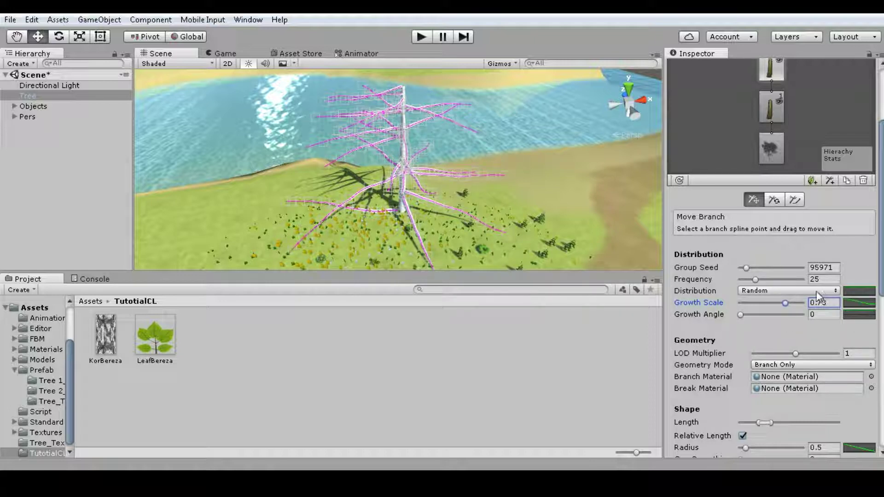
pyautogui.click(853, 291)
# Step: Reshape the Growth Scale curve to rise from about 0.3 to 0.47, leveling near 0.36
pyautogui.moveTo(30, 42); pyautogui.dragTo(42, 160)
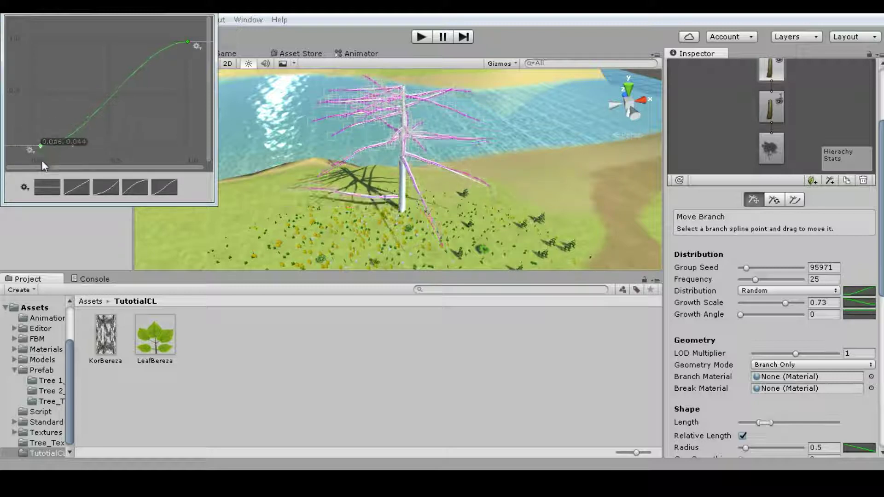
pyautogui.moveTo(55, 212); pyautogui.dragTo(63, 246)
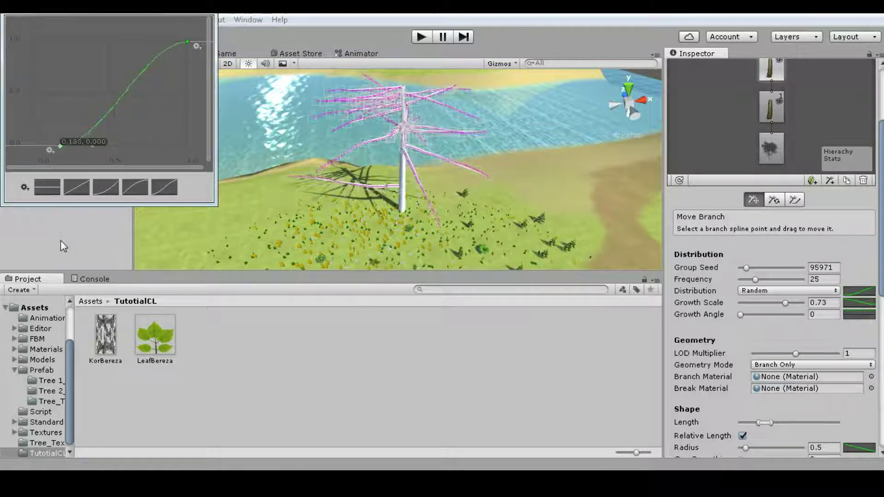
pyautogui.moveTo(10, 251)
pyautogui.mouseDown()
pyautogui.moveTo(56, 267)
pyautogui.moveTo(90, 264)
pyautogui.mouseUp()
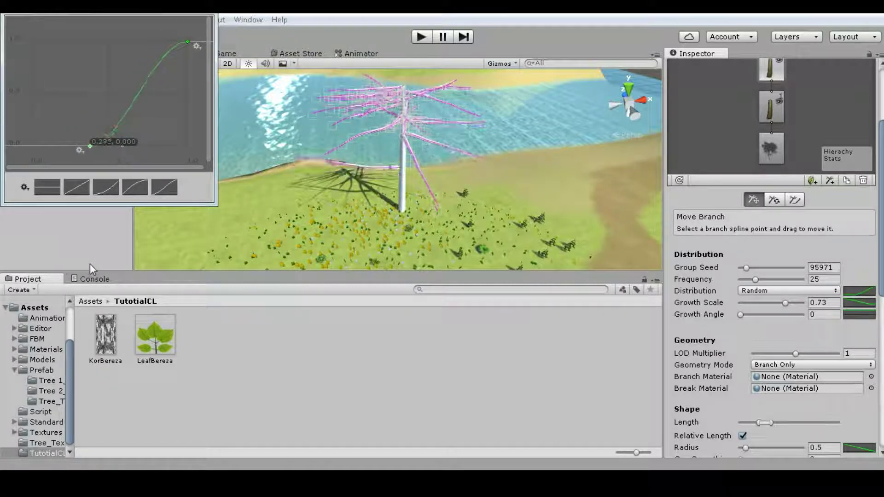
pyautogui.moveTo(188, 40); pyautogui.dragTo(186, 48)
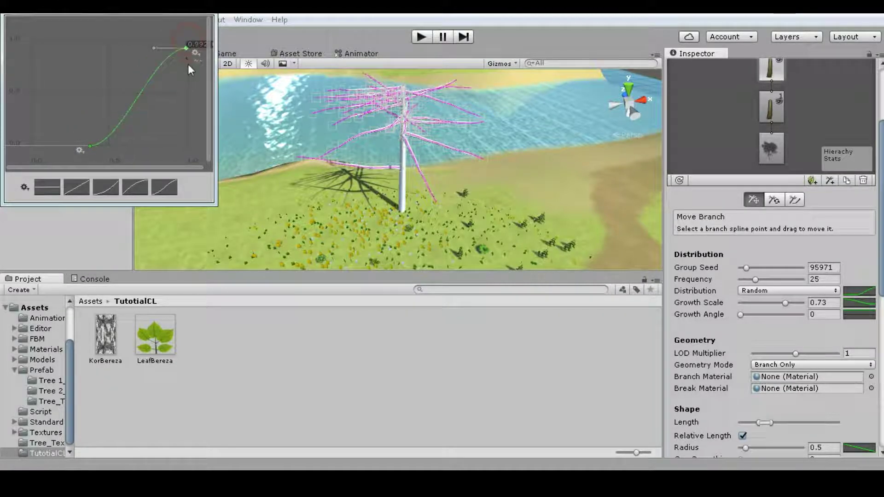
pyautogui.moveTo(188, 98); pyautogui.dragTo(104, 106)
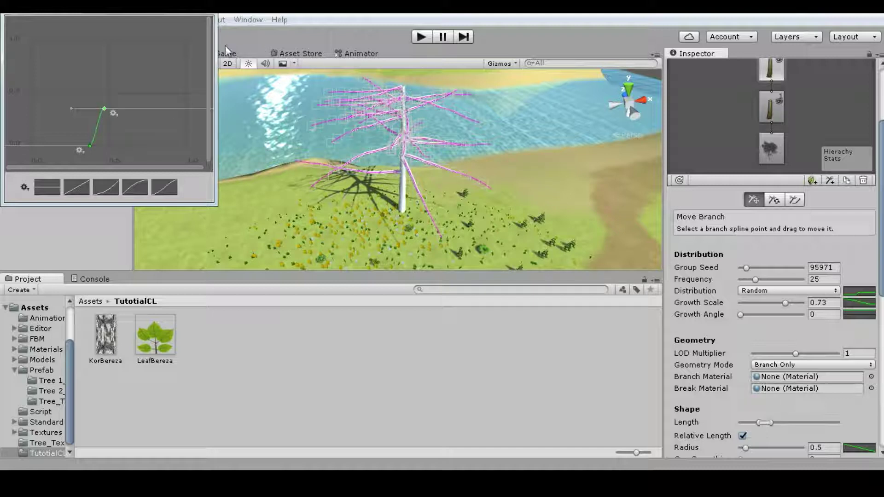
pyautogui.click(209, 15)
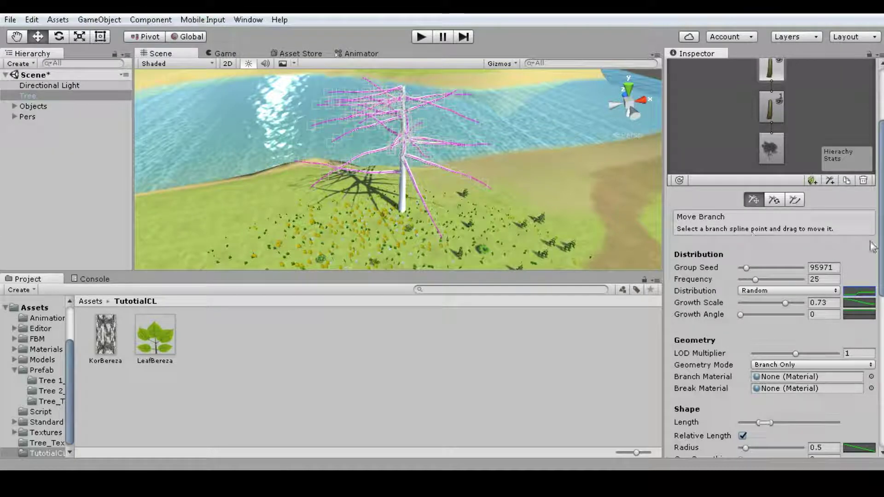
# Step: Drag the branch Length range left to shorten the side branches
pyautogui.scroll(-5, 773, 258)
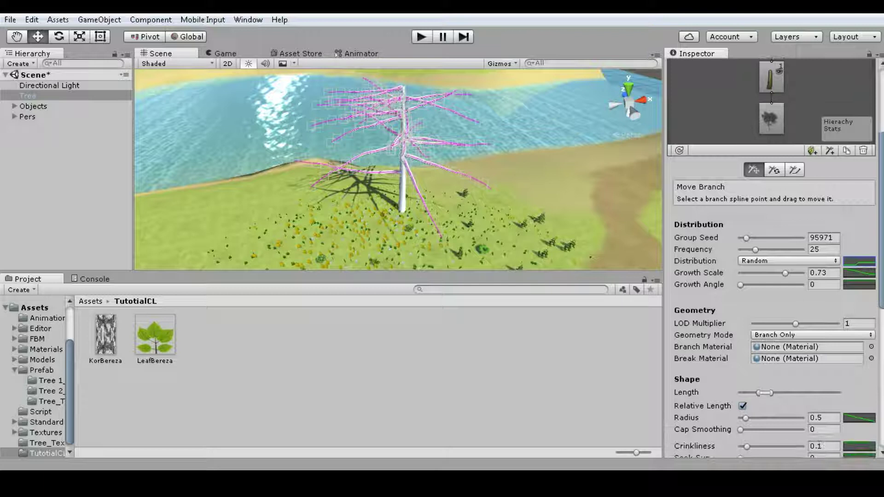
pyautogui.scroll(-3, 847, 262)
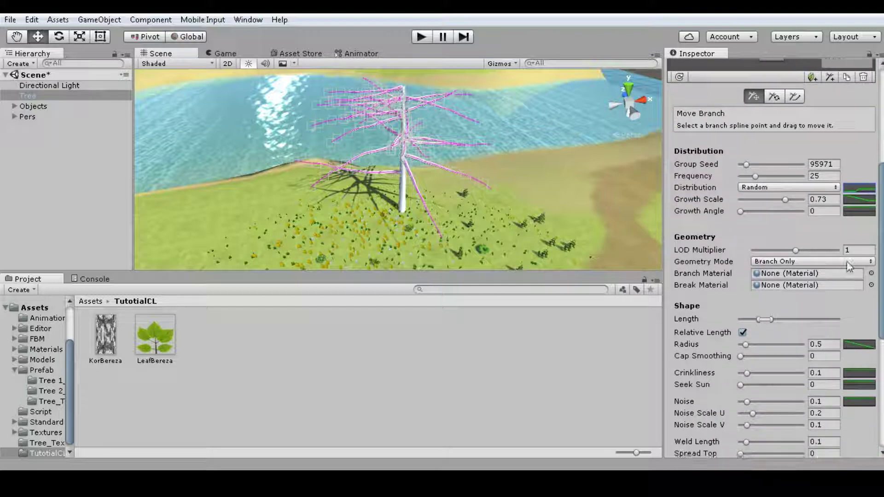
pyautogui.moveTo(763, 322); pyautogui.dragTo(755, 319)
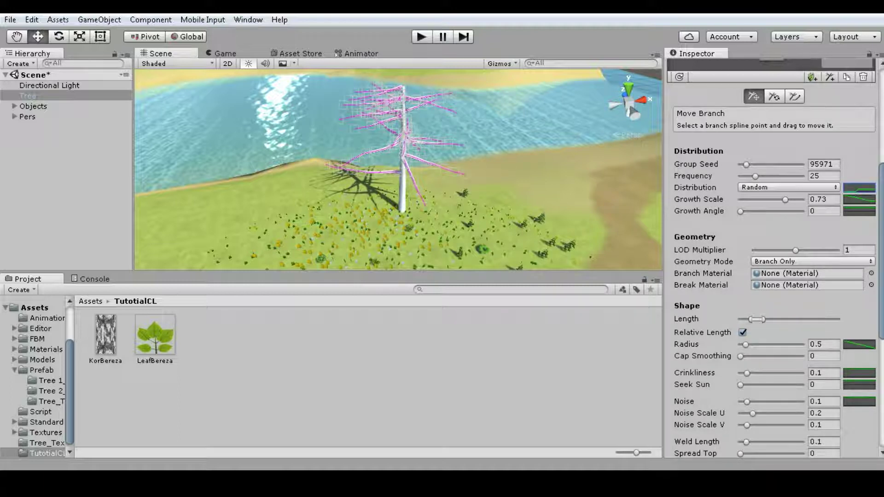
# Step: Set the branches' Growth Angle to 0.46 to tilt them upward
pyautogui.scroll(3, 729, 251)
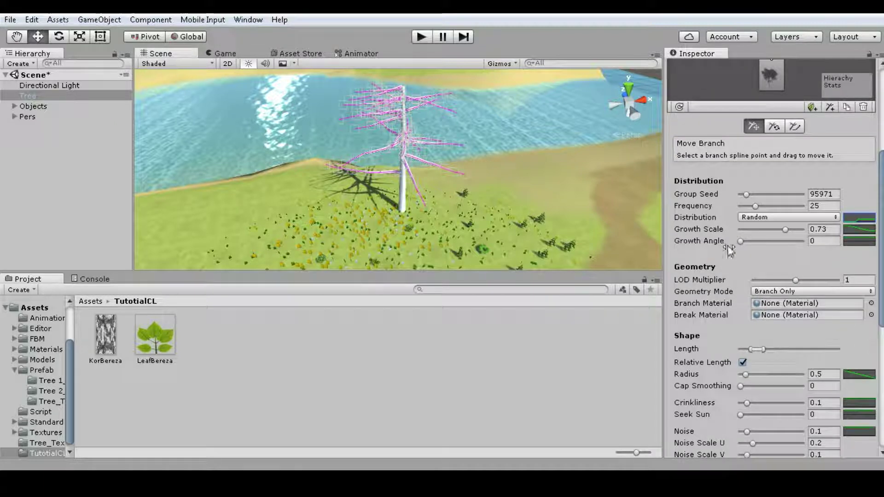
pyautogui.moveTo(742, 243); pyautogui.dragTo(769, 240)
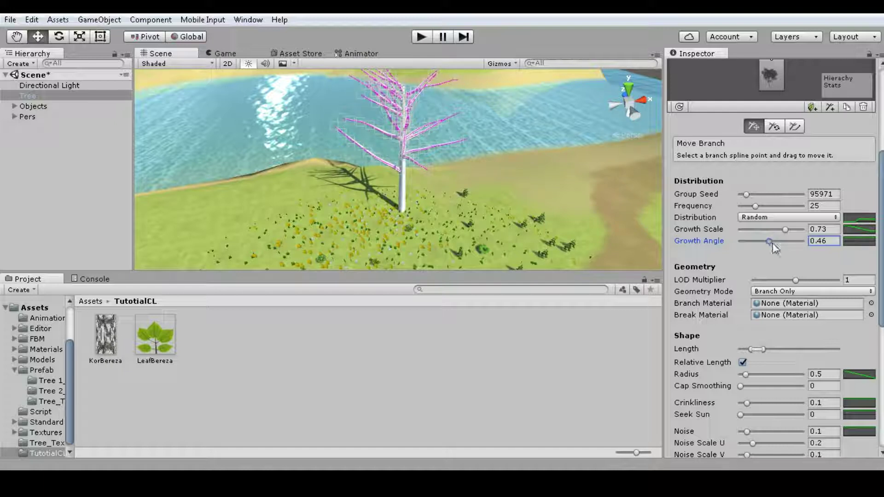
pyautogui.scroll(-3, 772, 276)
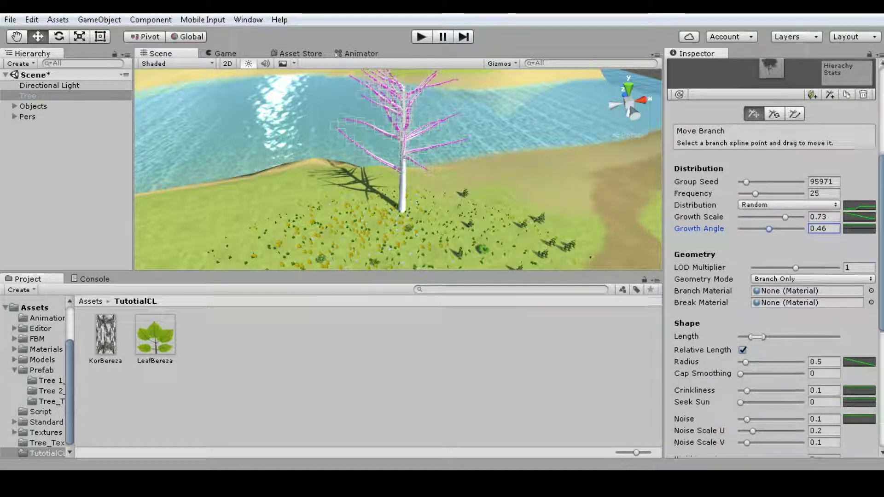
pyautogui.scroll(-3, 812, 261)
pyautogui.scroll(-2, 813, 260)
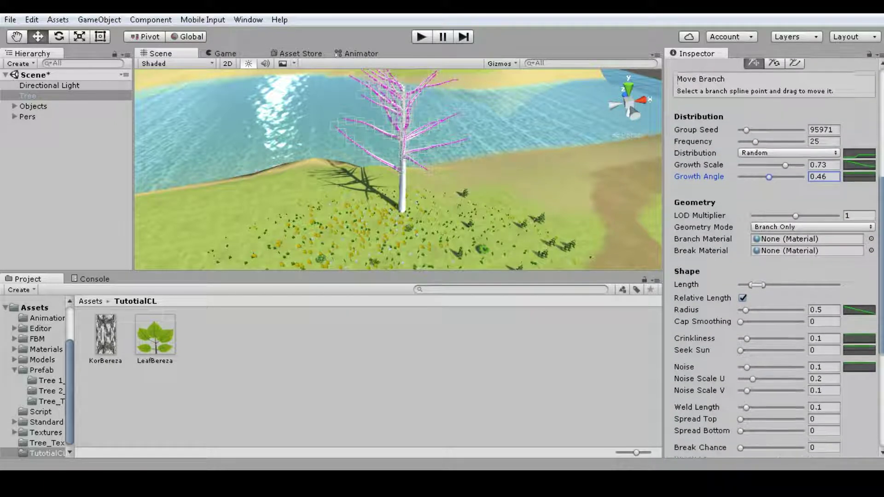
pyautogui.scroll(-1, 812, 261)
pyautogui.scroll(3, 449, 194)
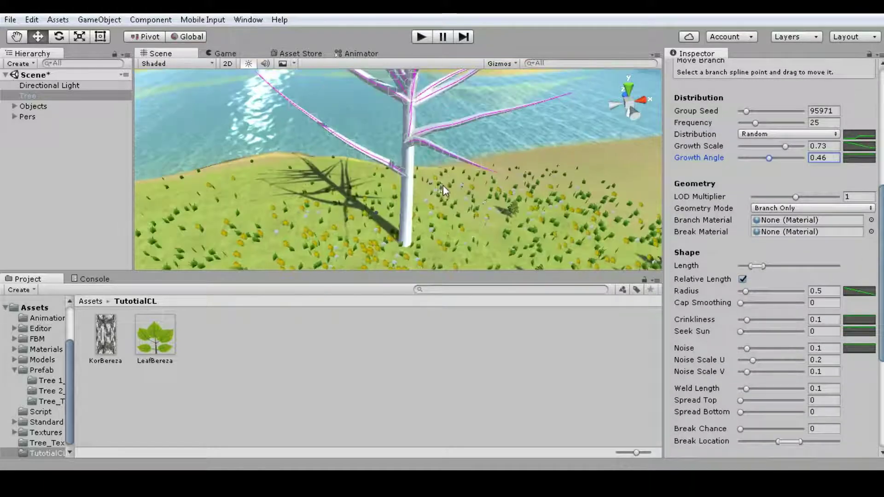
pyautogui.scroll(2, 443, 189)
pyautogui.scroll(2, 443, 189)
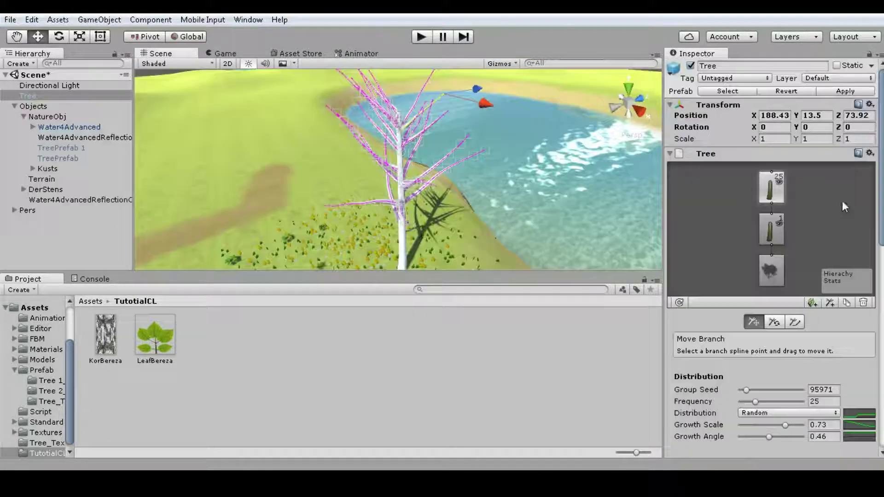
pyautogui.scroll(-1, 850, 335)
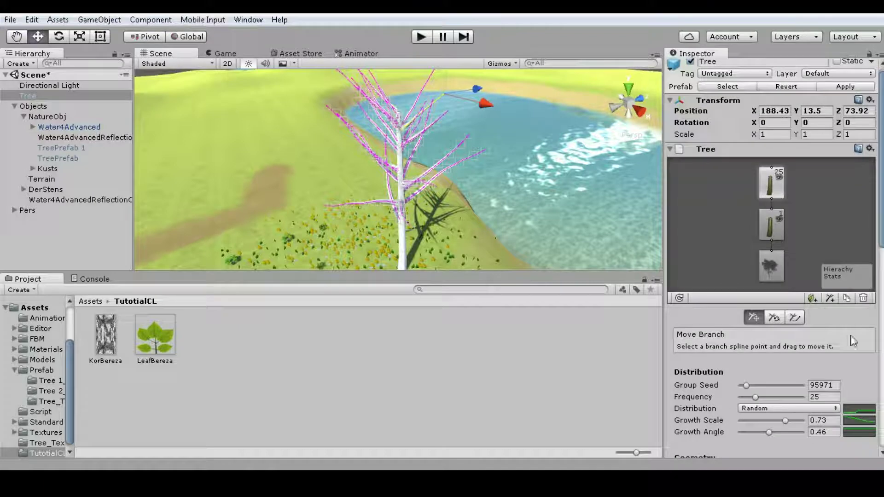
# Step: Add a leaf group to the tree
pyautogui.click(813, 298)
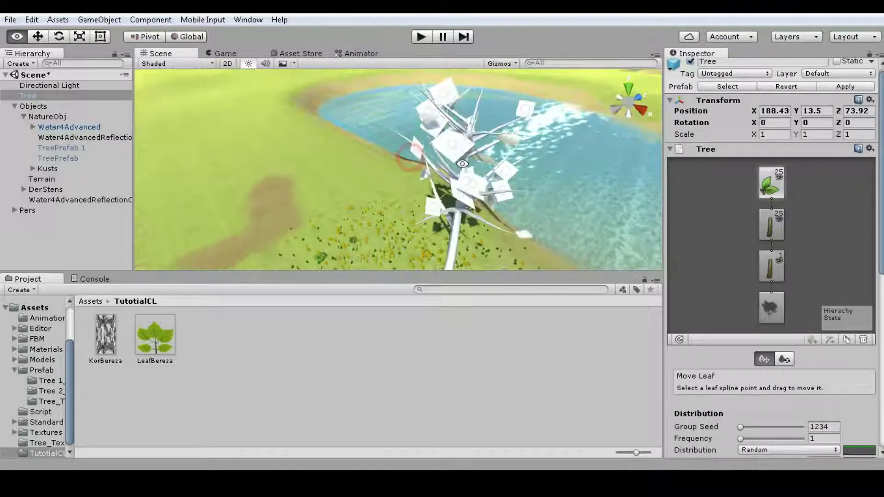
pyautogui.keyDown('alt'); pyautogui.moveTo(449, 186); pyautogui.dragTo(505, 165); pyautogui.keyUp('alt')
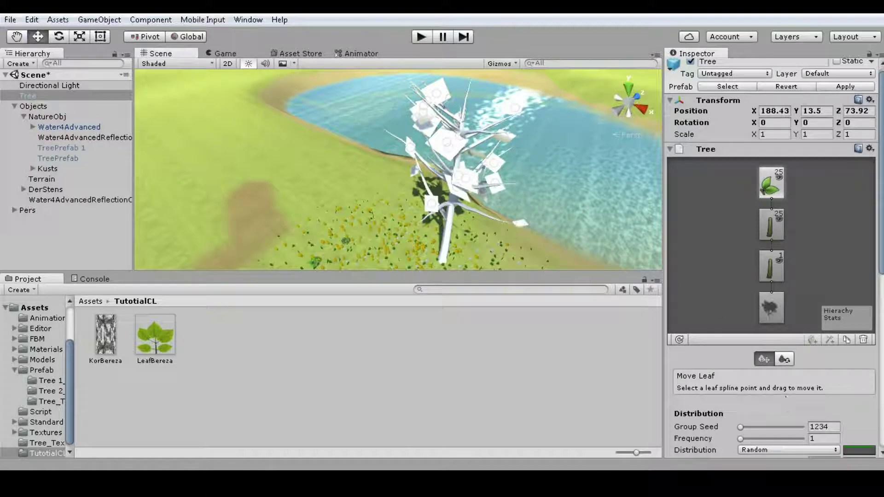
pyautogui.scroll(-3, 772, 230)
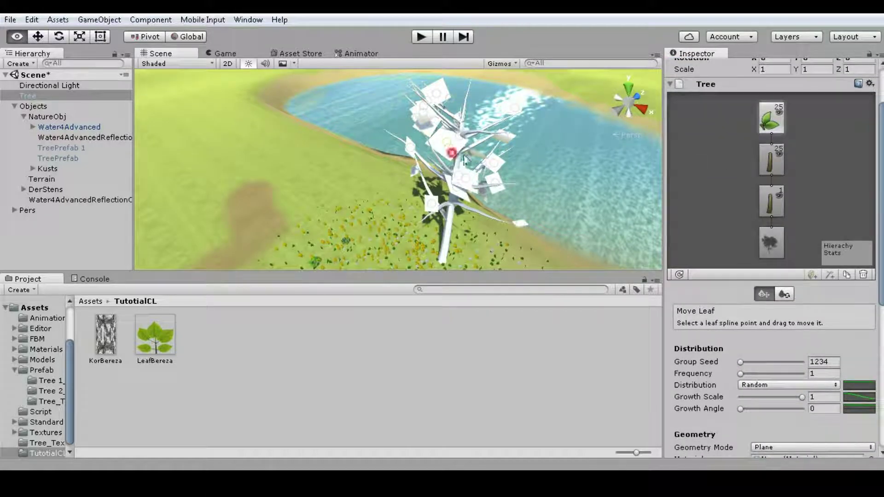
pyautogui.keyDown('alt'); pyautogui.moveTo(592, 178); pyautogui.dragTo(516, 175); pyautogui.keyUp('alt')
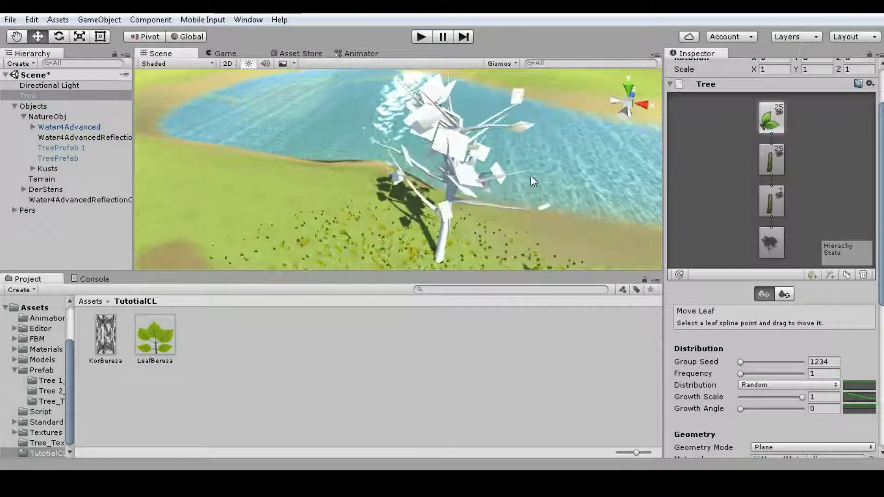
# Step: Reseed the leaf group to 232813 and set its Frequency to 20
pyautogui.moveTo(740, 362)
pyautogui.mouseDown()
pyautogui.moveTo(755, 369)
pyautogui.moveTo(750, 374)
pyautogui.mouseUp()
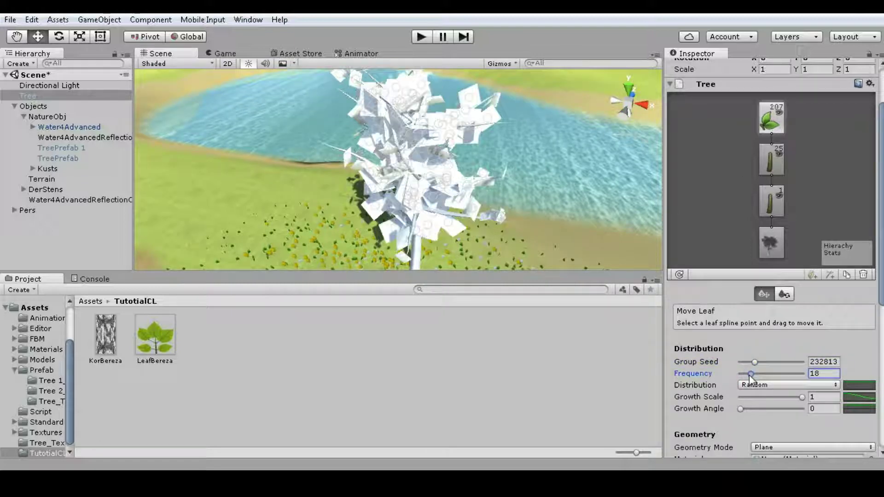
pyautogui.click(817, 373)
pyautogui.write('20')
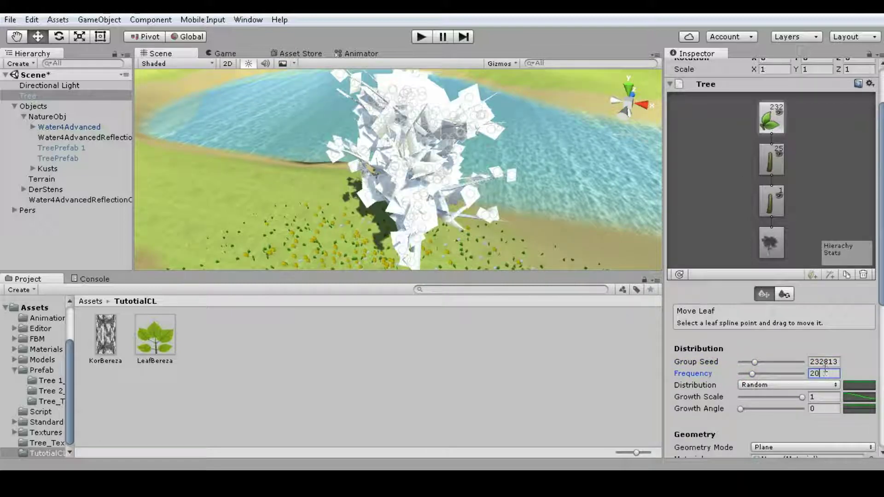
pyautogui.scroll(-2, 774, 323)
pyautogui.keyDown('alt'); pyautogui.moveTo(503, 200); pyautogui.dragTo(477, 175); pyautogui.keyUp('alt')
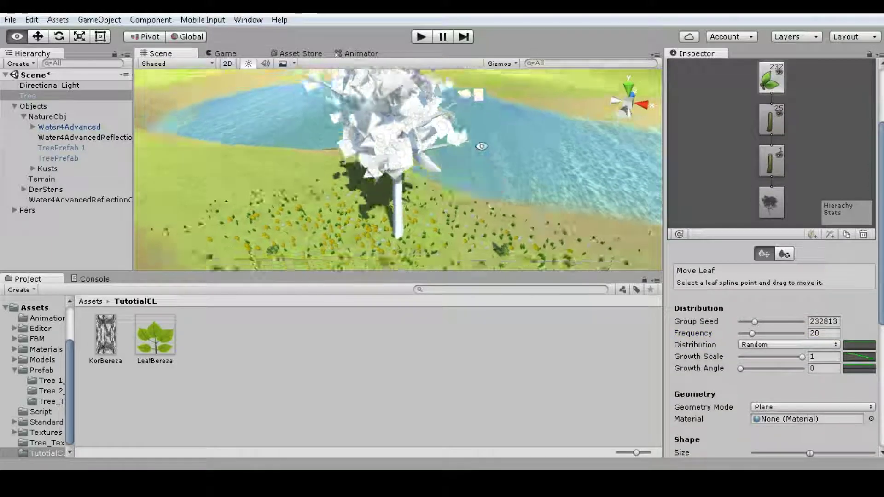
# Step: Lower the start of the leaves' Growth Scale curve into an S-shape
pyautogui.click(858, 360)
pyautogui.moveTo(31, 43); pyautogui.dragTo(37, 146)
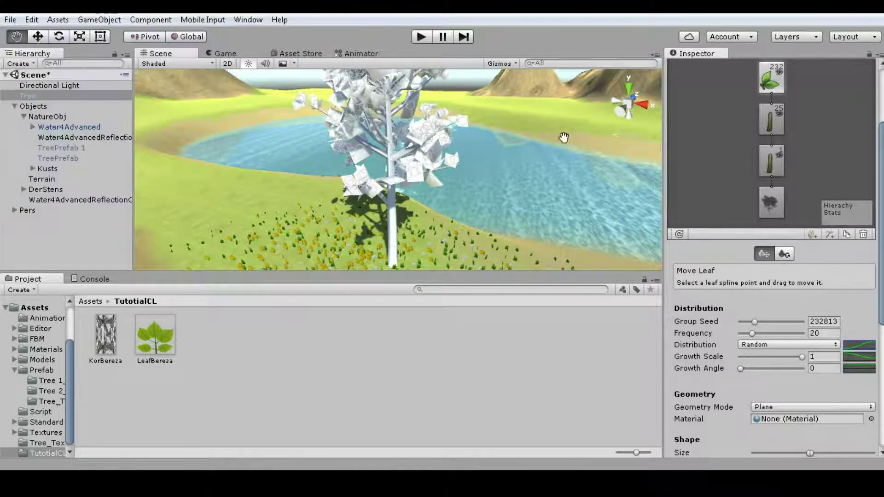
pyautogui.keyDown('alt'); pyautogui.moveTo(563, 137); pyautogui.dragTo(486, 142); pyautogui.keyUp('alt')
# Step: Flatten the end of the leaves' Growth Scale curve
pyautogui.click(857, 356)
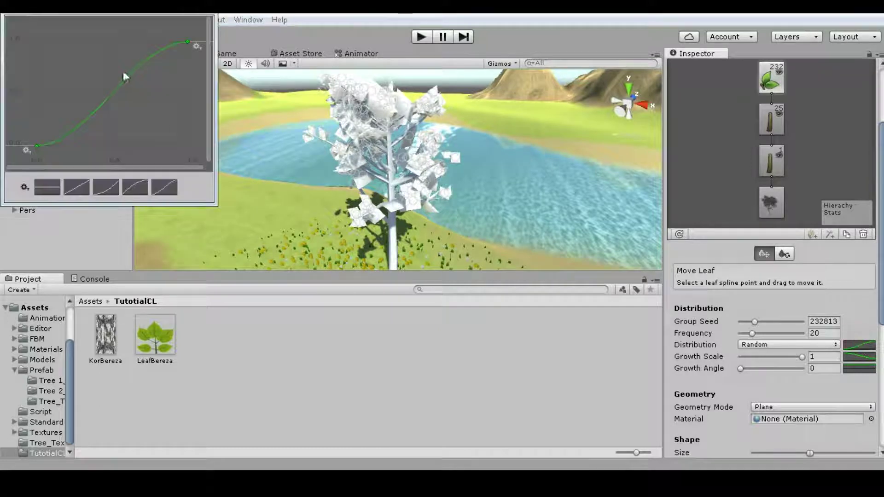
pyautogui.moveTo(187, 44); pyautogui.dragTo(187, 75)
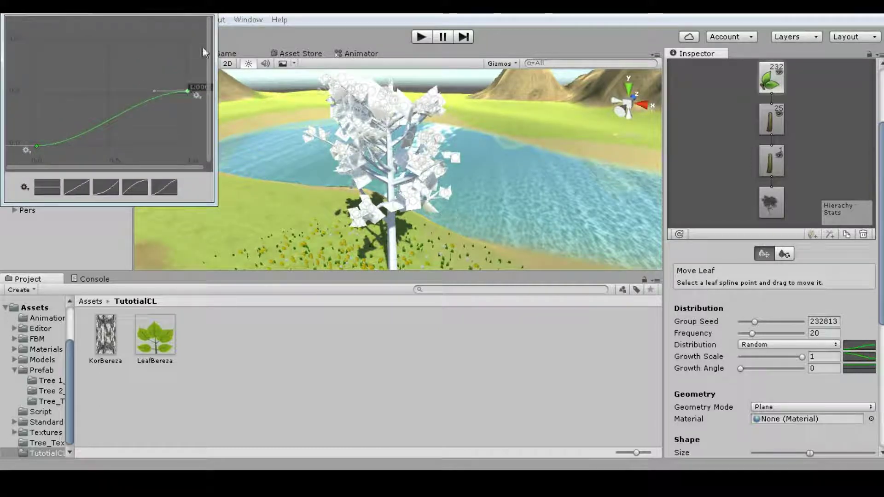
pyautogui.click(574, 186)
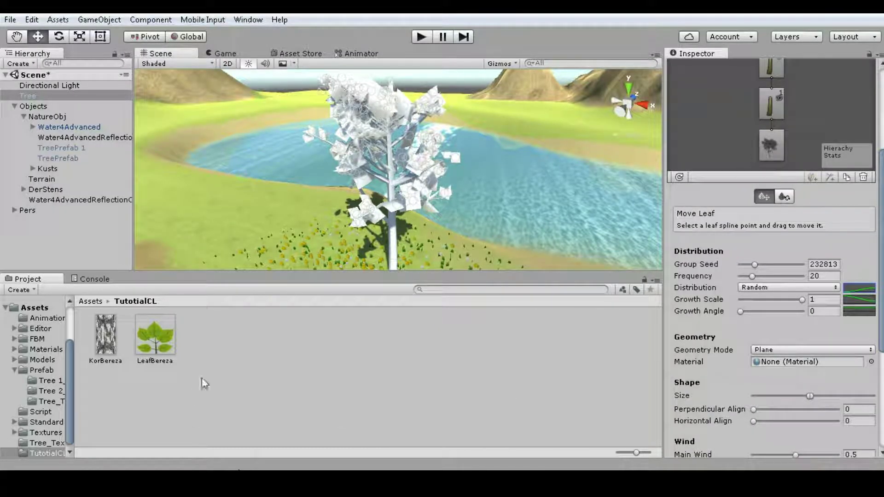
pyautogui.keyDown('alt'); pyautogui.moveTo(507, 141); pyautogui.dragTo(700, 255); pyautogui.keyUp('alt')
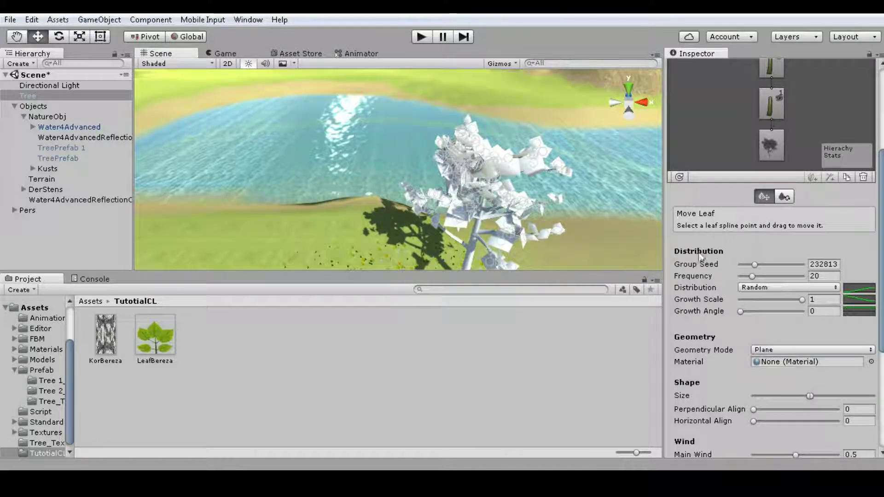
# Step: Drag the leaf Size slider left to make the leaves slightly smaller
pyautogui.click(812, 396)
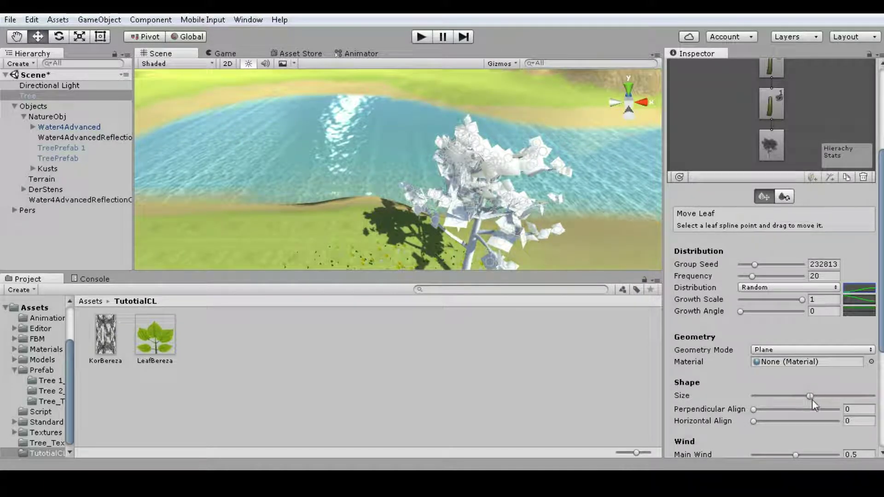
pyautogui.moveTo(809, 396); pyautogui.dragTo(804, 396)
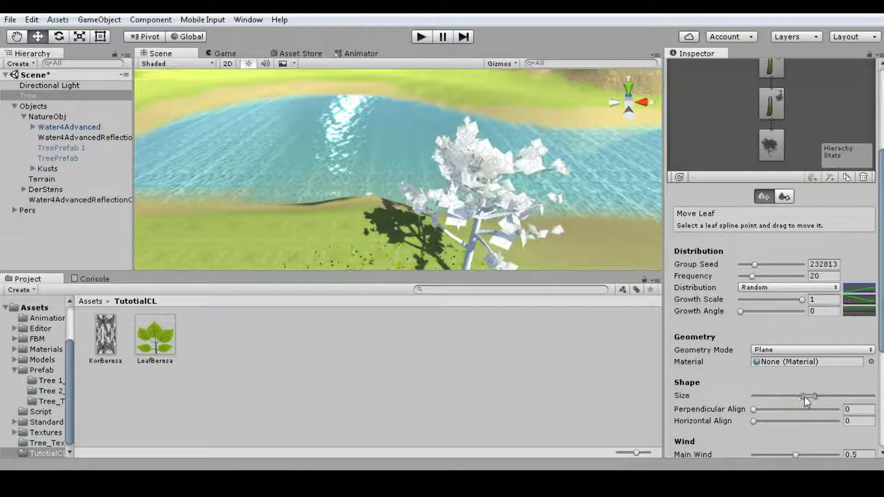
pyautogui.keyDown('alt'); pyautogui.moveTo(552, 230); pyautogui.dragTo(537, 195); pyautogui.keyUp('alt')
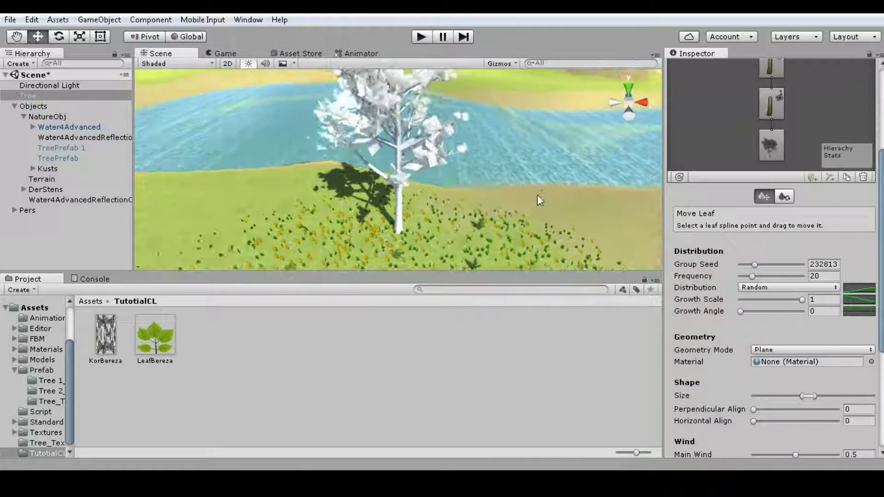
# Step: Raise the leaf Growth Scale curve so it starts near 0.205 and rises smoothly
pyautogui.click(859, 295)
pyautogui.moveTo(187, 95); pyautogui.dragTo(188, 73)
pyautogui.moveTo(37, 147); pyautogui.dragTo(29, 106)
pyautogui.click(215, 18)
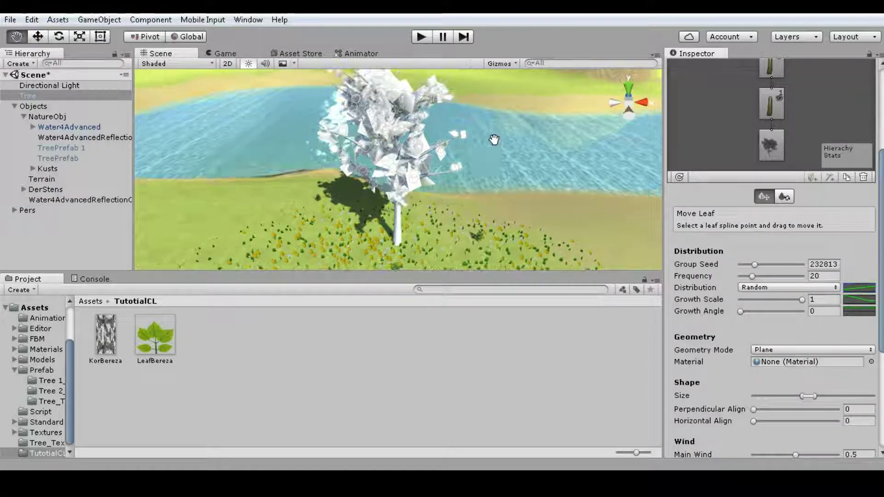
pyautogui.moveTo(494, 140); pyautogui.dragTo(576, 171, button='middle')
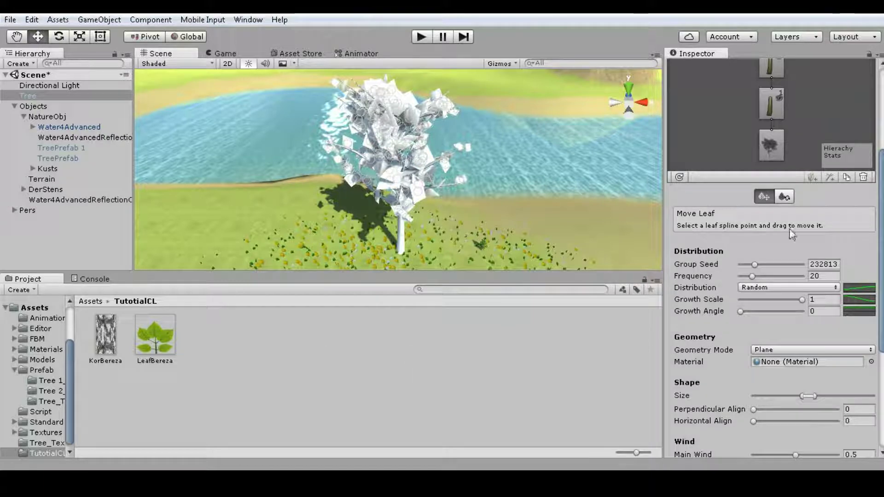
# Step: Select the trunk's branch group in the tree hierarchy
pyautogui.click(766, 101)
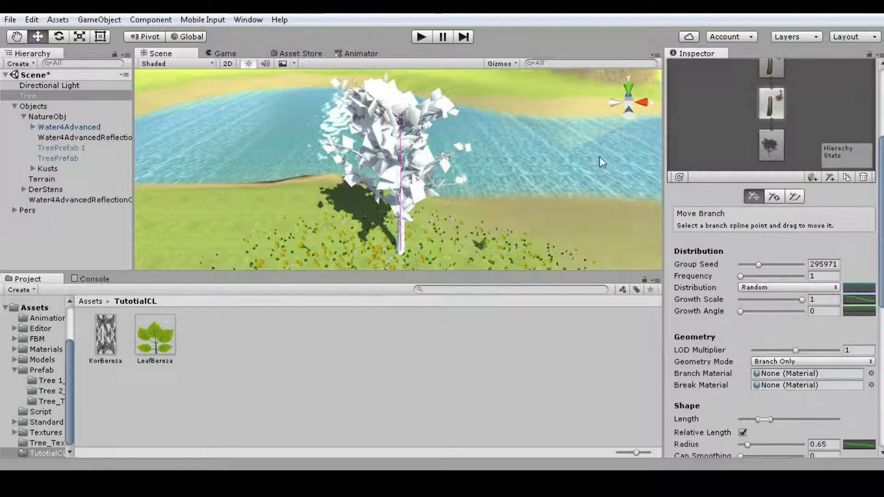
pyautogui.scroll(3, 389, 184)
pyautogui.scroll(3, 388, 180)
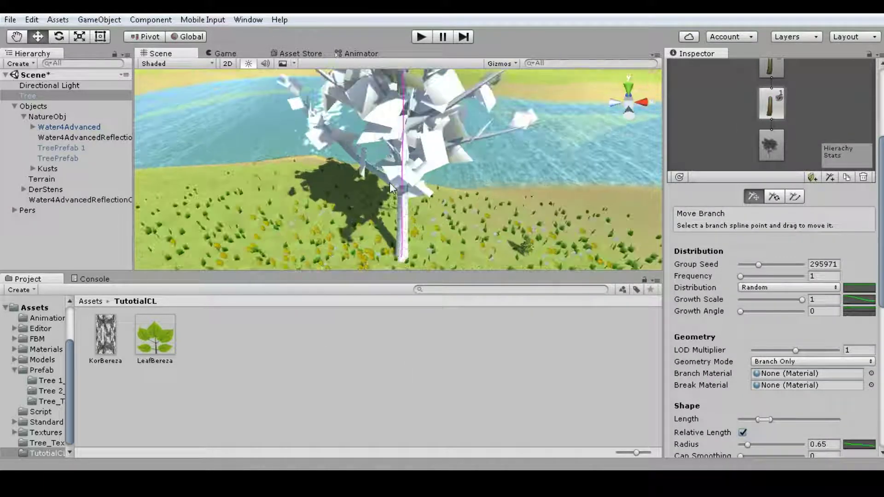
pyautogui.scroll(3, 388, 175)
pyautogui.scroll(3, 387, 168)
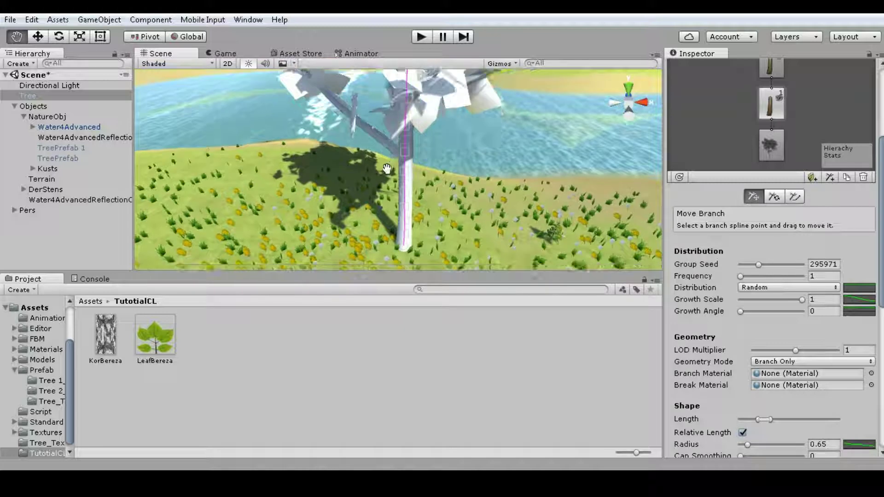
# Step: Create New Material in the tutorial folder with KorBereza as its Albedo texture
pyautogui.rightClick(243, 342)
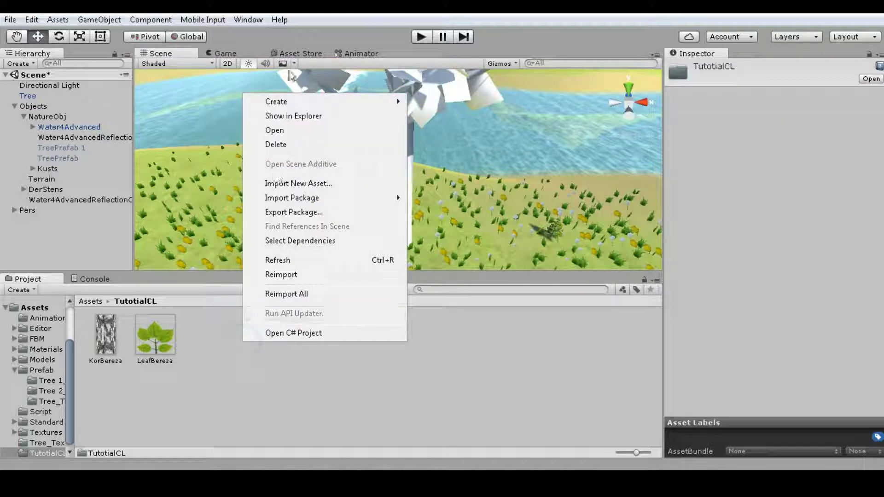
pyautogui.moveTo(383, 104)
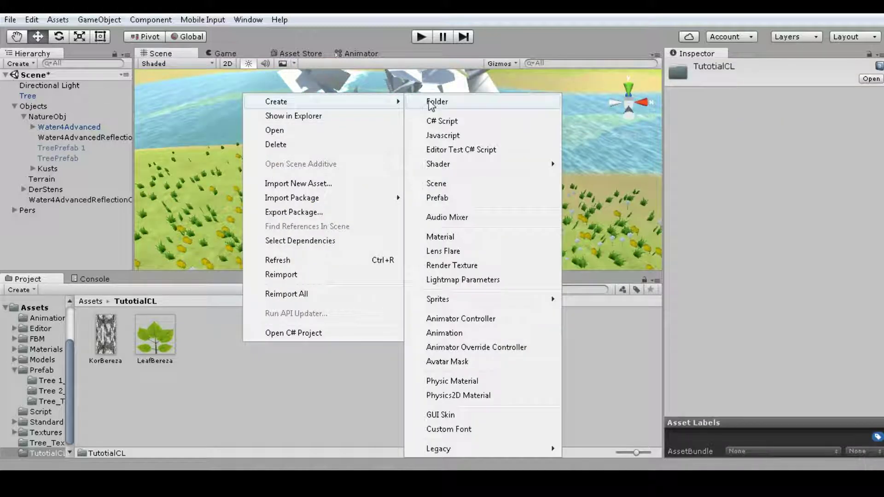
pyautogui.click(454, 237)
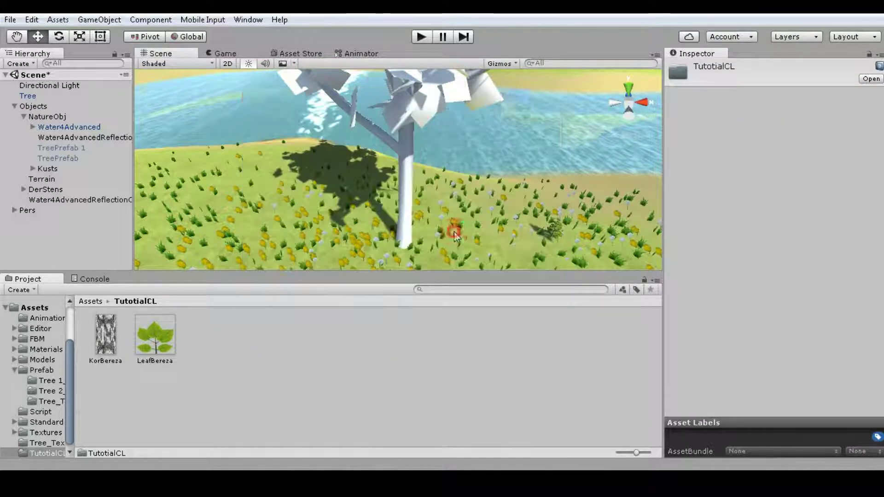
pyautogui.click(24, 118)
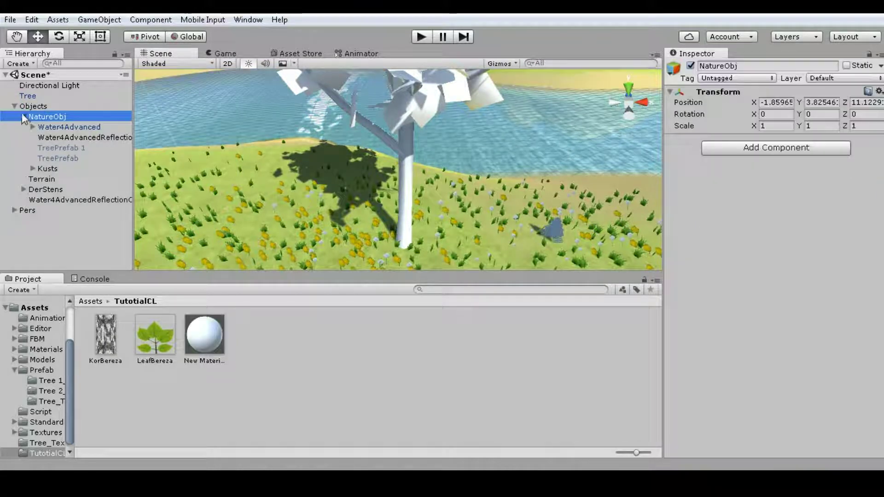
pyautogui.click(14, 106)
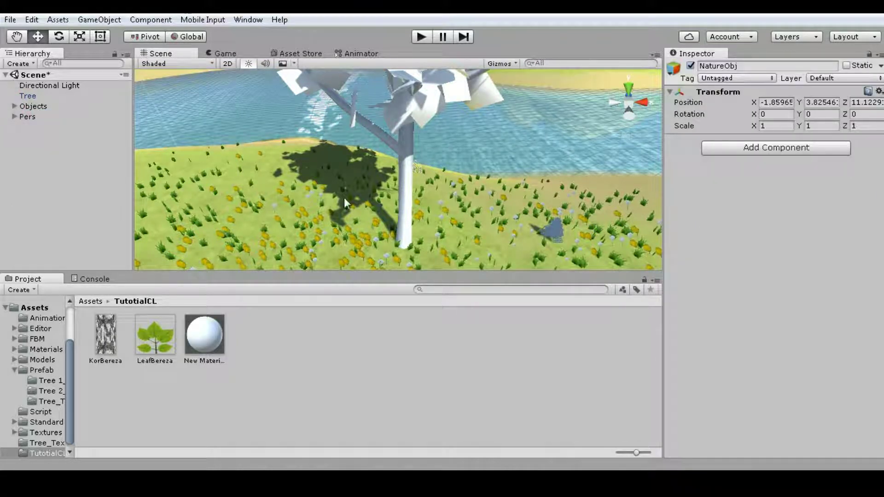
pyautogui.click(193, 335)
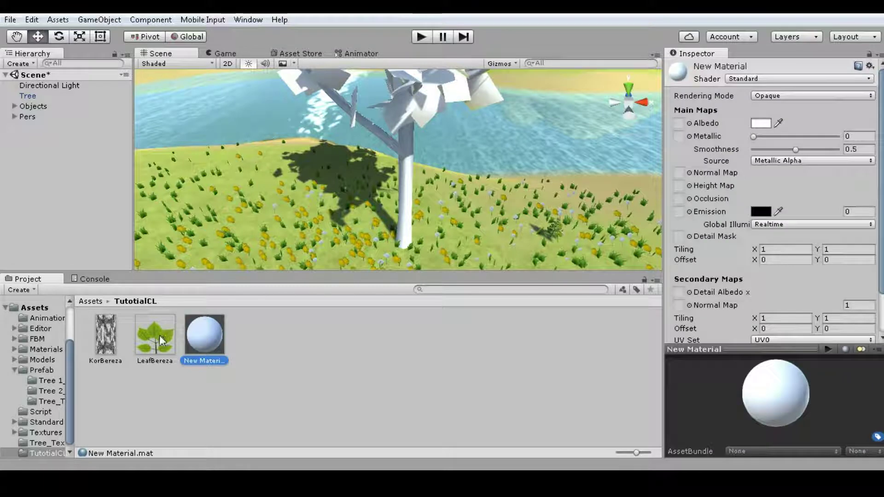
pyautogui.moveTo(106, 334); pyautogui.dragTo(677, 124)
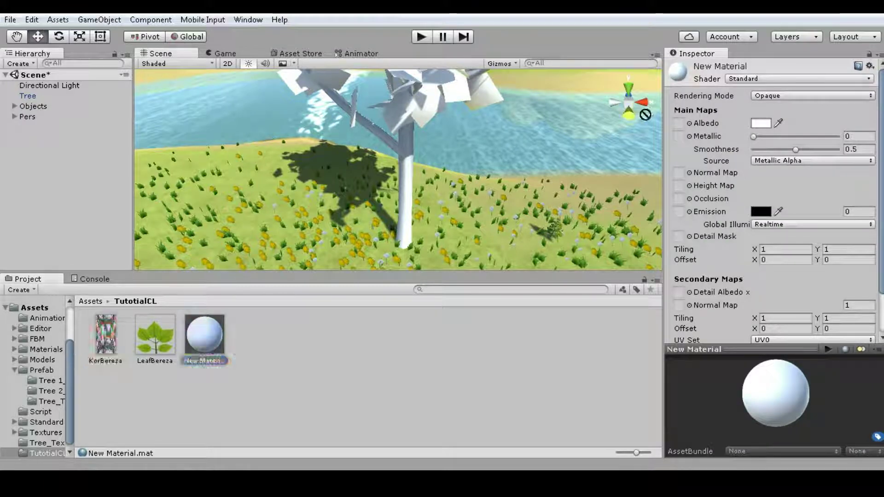
# Step: Assign New Material as the trunk's Branch Material, converting it to Tree Creator Bark
pyautogui.click(399, 166)
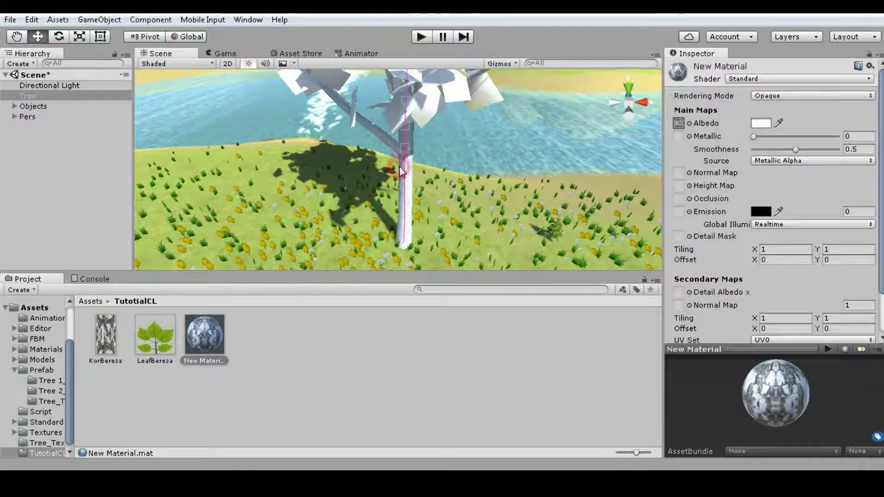
pyautogui.scroll(-3, 771, 277)
pyautogui.scroll(-4, 771, 276)
pyautogui.scroll(-2, 771, 277)
pyautogui.moveTo(208, 341)
pyautogui.mouseDown()
pyautogui.moveTo(796, 315)
pyautogui.moveTo(805, 324)
pyautogui.mouseUp()
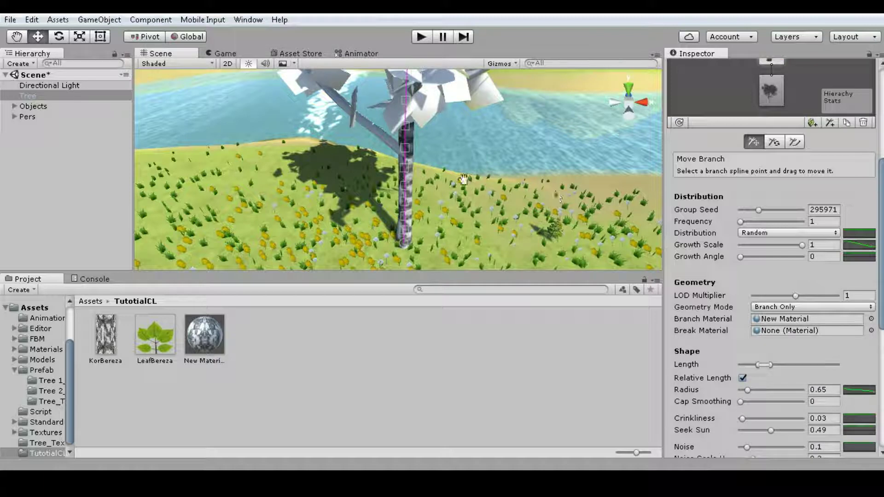
# Step: Assign New Material as the Branch Material of the 25-branch node, matching the trunk's birch bark
pyautogui.moveTo(463, 179); pyautogui.dragTo(464, 190, button='middle')
pyautogui.scroll(6, 771, 184)
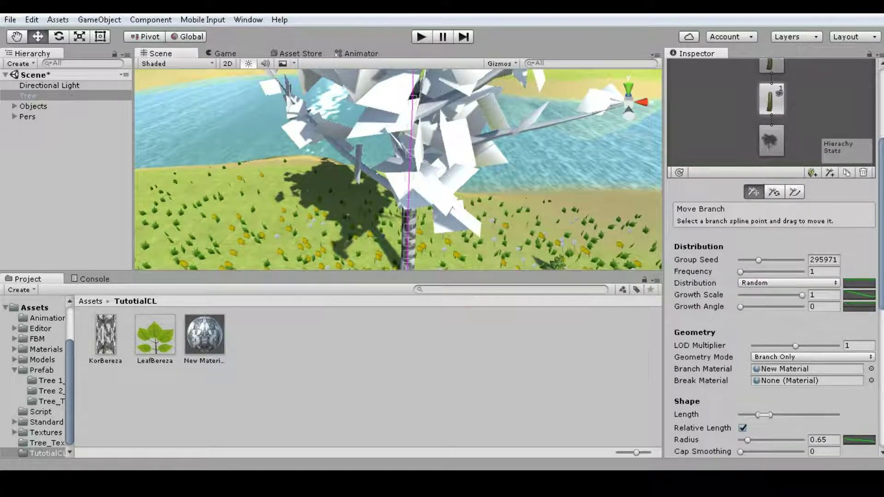
pyautogui.click(766, 159)
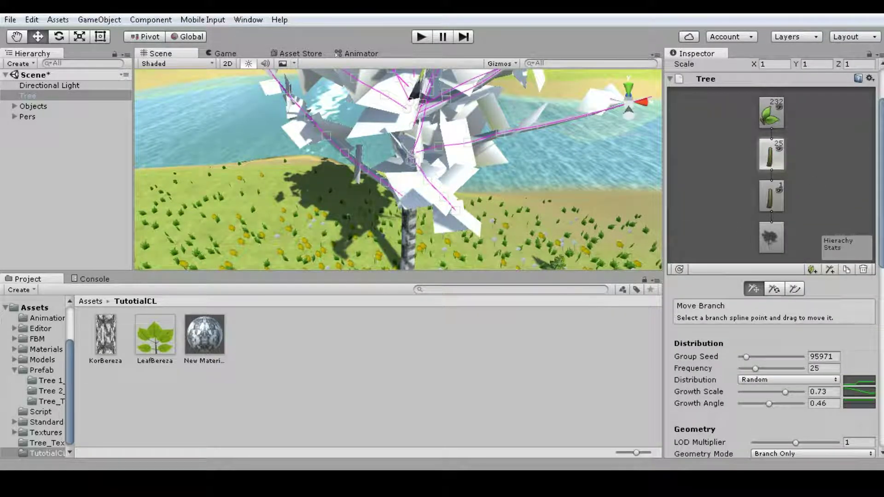
pyautogui.scroll(-5, 766, 159)
pyautogui.scroll(-2, 766, 159)
pyautogui.scroll(-4, 766, 159)
pyautogui.scroll(-1, 765, 159)
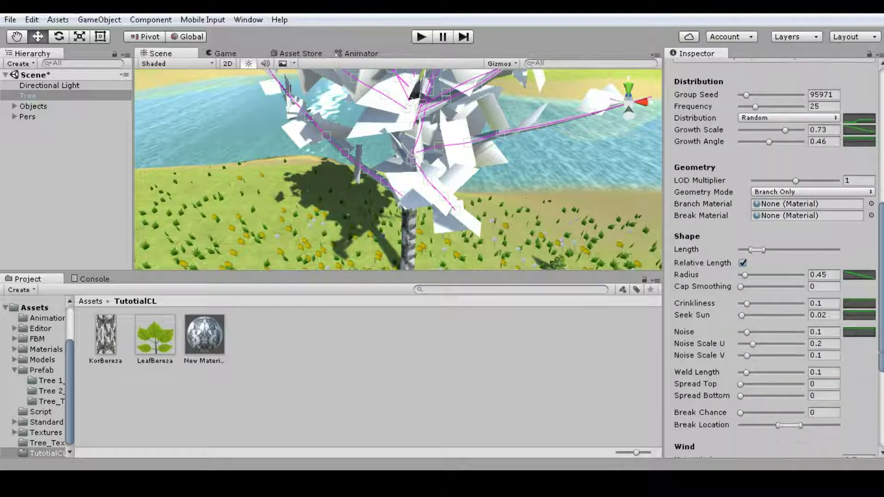
pyautogui.scroll(-1, 766, 158)
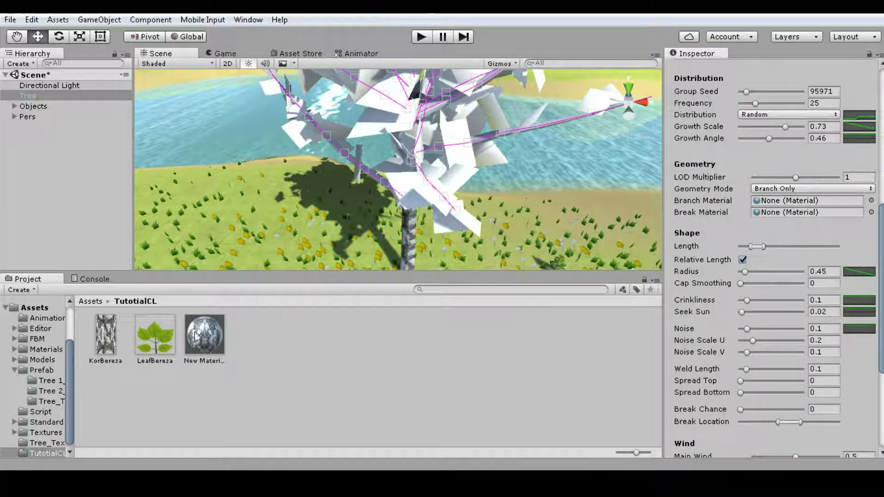
pyautogui.click(502, 155)
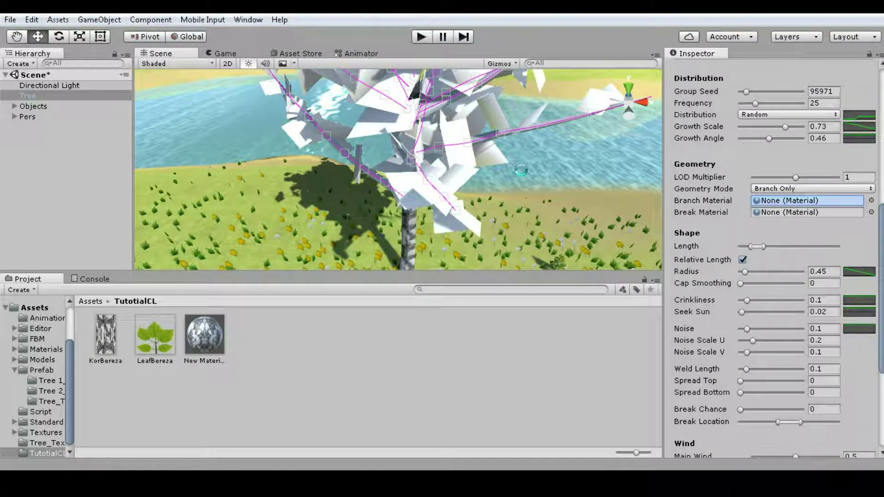
pyautogui.moveTo(513, 181)
pyautogui.keyDown('alt'); pyautogui.mouseDown()
pyautogui.moveTo(490, 143)
pyautogui.moveTo(431, 155)
pyautogui.moveTo(268, 137)
pyautogui.moveTo(435, 174)
pyautogui.mouseUp(); pyautogui.keyUp('alt')
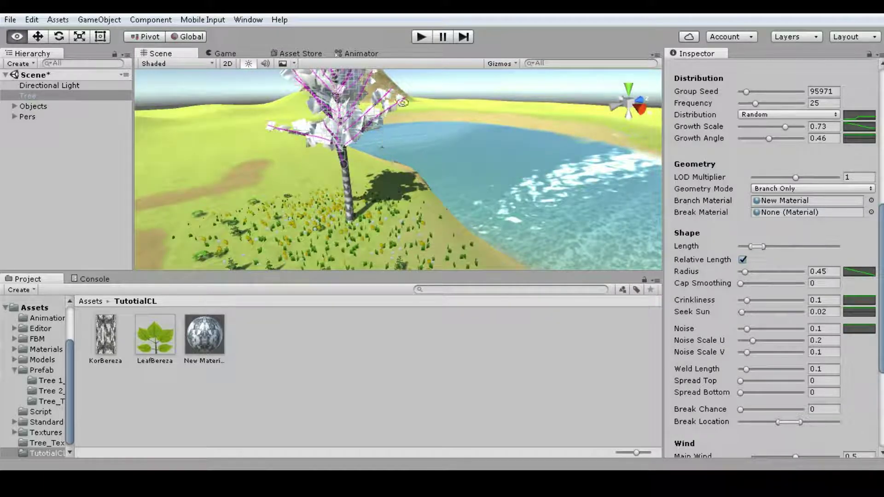
pyautogui.click(403, 102)
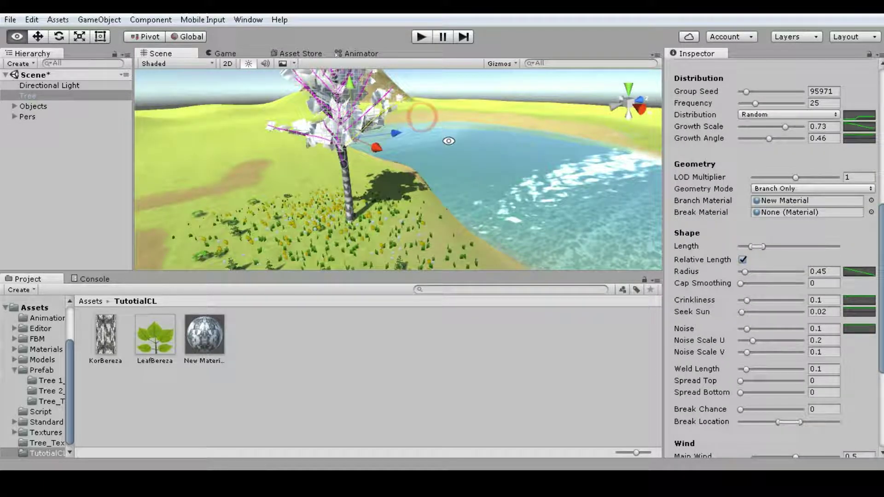
pyautogui.keyDown('alt'); pyautogui.moveTo(489, 150); pyautogui.dragTo(488, 144); pyautogui.keyUp('alt')
# Step: Create New Material 1 in the tutorial folder with the LeafBereza texture as its Albedo
pyautogui.scroll(5, 840, 120)
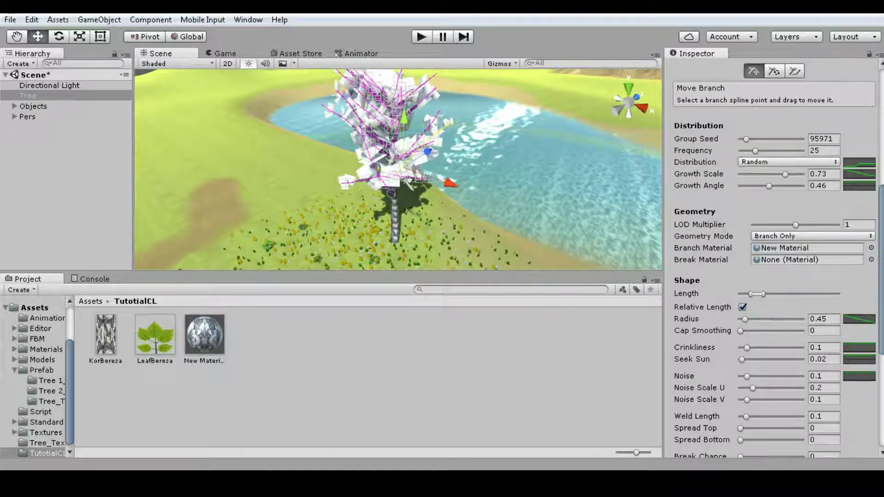
pyautogui.click(775, 110)
pyautogui.scroll(-1, 775, 110)
pyautogui.scroll(-2, 775, 109)
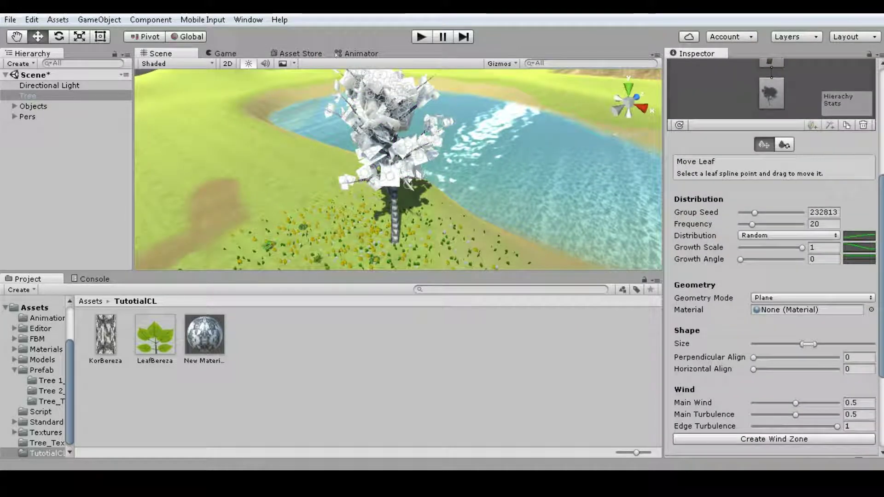
pyautogui.rightClick(312, 332)
pyautogui.moveTo(469, 92)
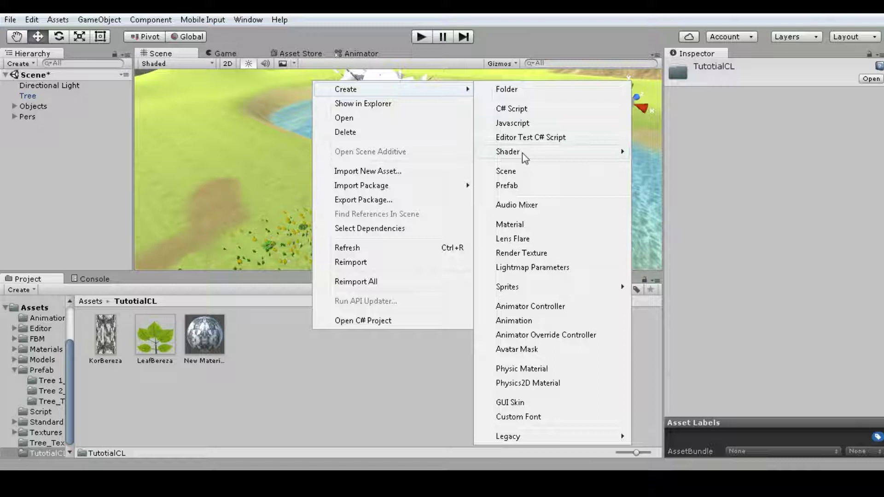
pyautogui.click(510, 225)
pyautogui.press('Return')
pyautogui.moveTo(155, 334); pyautogui.dragTo(679, 123)
# Step: Assign New Material 1 to the leaf node and apply the Tree Creator Leaves Fast shader fix
pyautogui.click(400, 152)
pyautogui.click(769, 188)
pyautogui.scroll(-3, 772, 231)
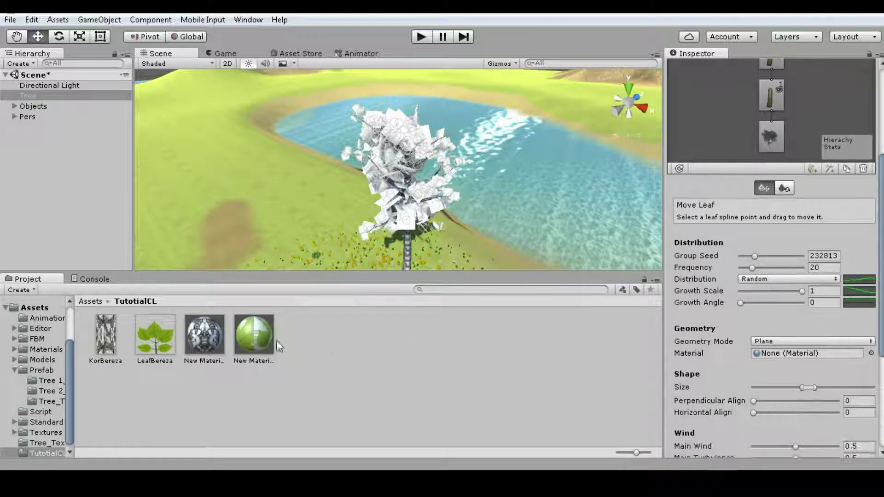
pyautogui.click(263, 341)
pyautogui.click(395, 183)
pyautogui.scroll(-3, 782, 230)
pyautogui.moveTo(254, 334); pyautogui.dragTo(770, 324)
pyautogui.click(835, 377)
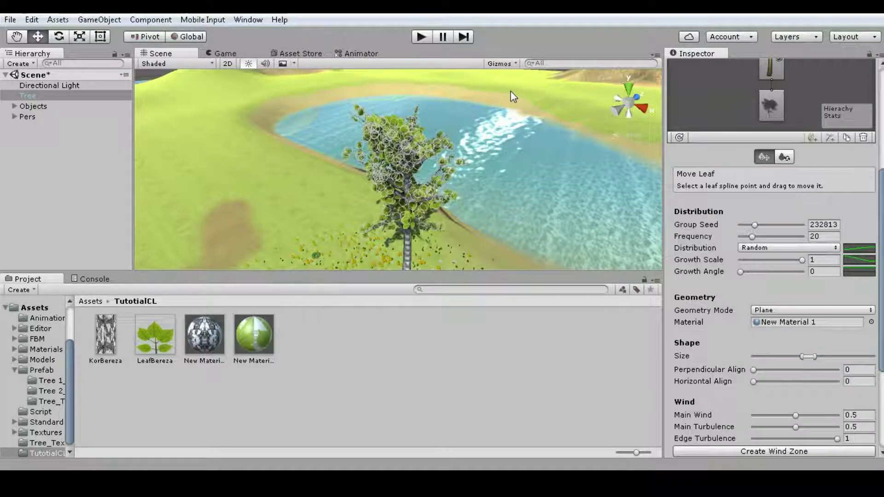
pyautogui.click(480, 194)
pyautogui.moveTo(479, 193)
pyautogui.keyDown('alt'); pyautogui.mouseDown()
pyautogui.moveTo(470, 177)
pyautogui.moveTo(391, 160)
pyautogui.moveTo(411, 183)
pyautogui.mouseUp(); pyautogui.keyUp('alt')
pyautogui.click(411, 183)
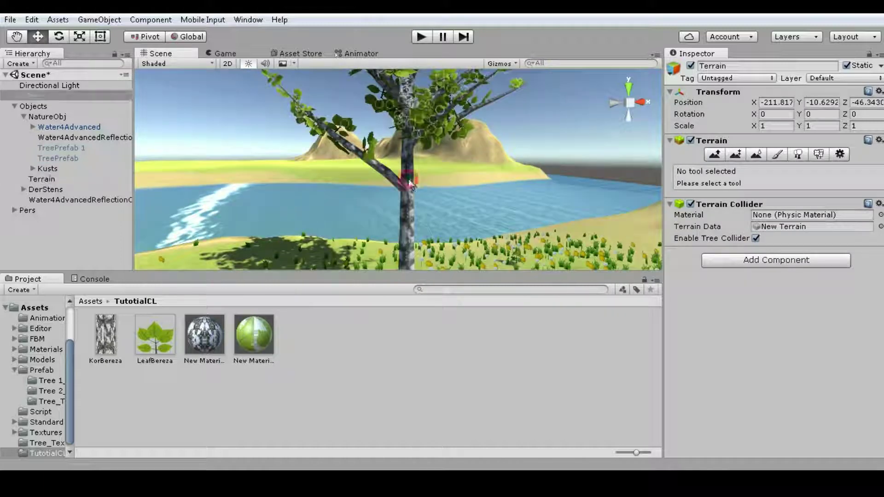
pyautogui.press('f')
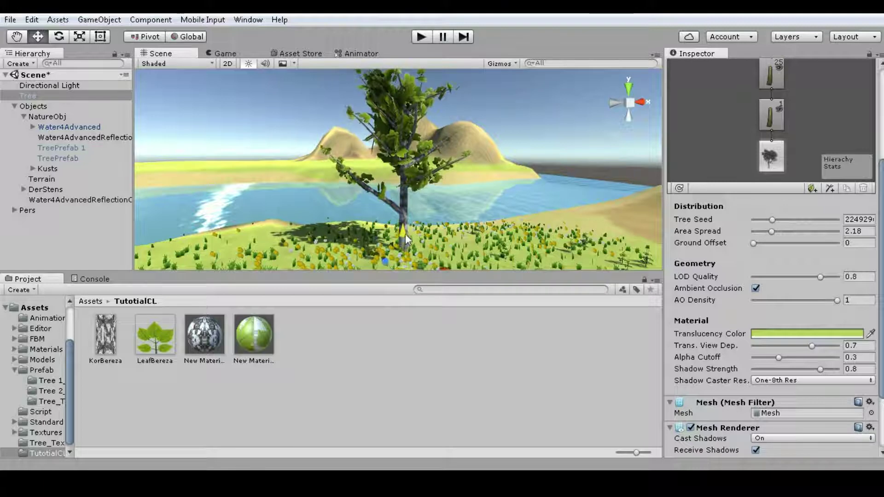
pyautogui.moveTo(402, 210)
pyautogui.keyDown('alt'); pyautogui.mouseDown()
pyautogui.moveTo(428, 202)
pyautogui.moveTo(435, 215)
pyautogui.moveTo(502, 235)
pyautogui.mouseUp(); pyautogui.keyUp('alt')
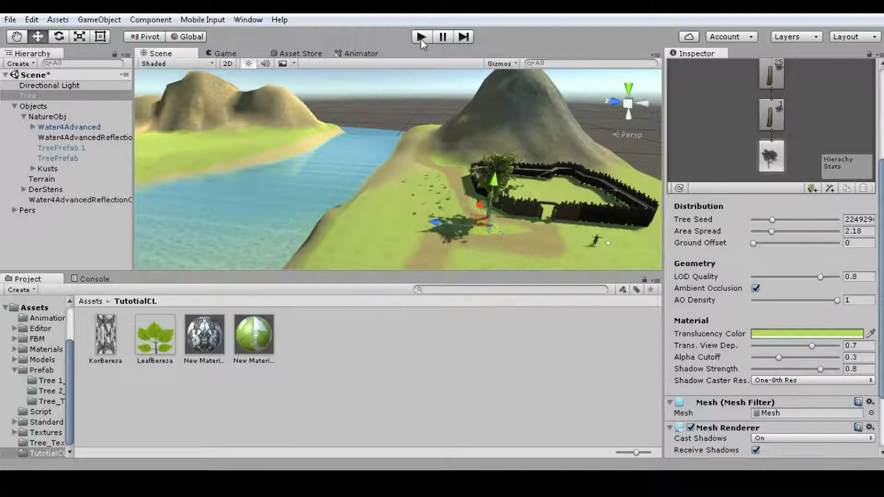
# Step: Enter play mode and watch the birch tree in the Game view, toggling the Stats overlay off and on
pyautogui.click(421, 37)
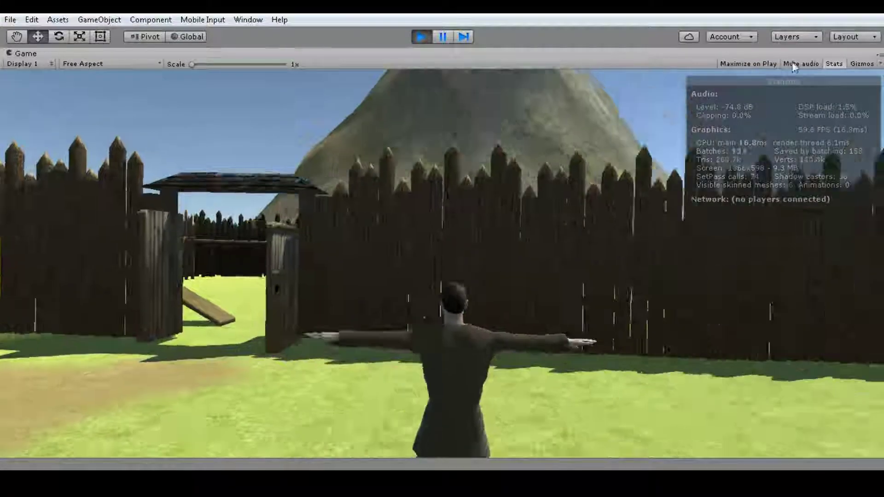
pyautogui.click(835, 64)
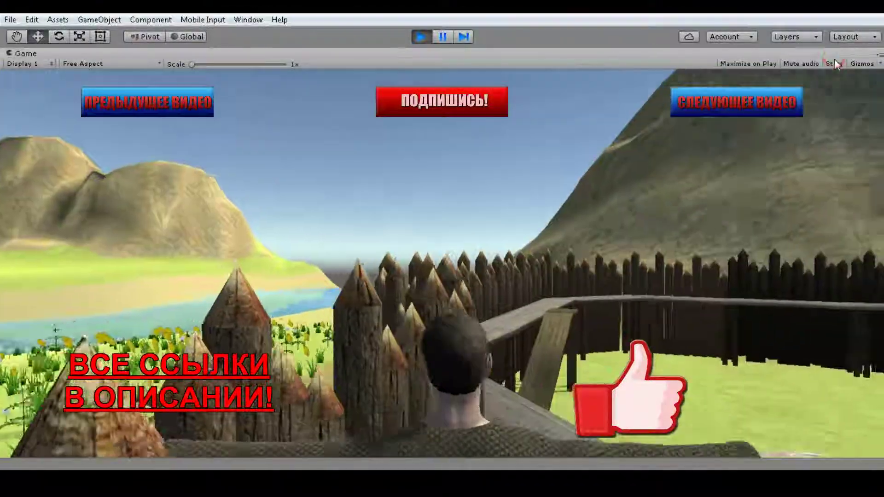
pyautogui.click(834, 63)
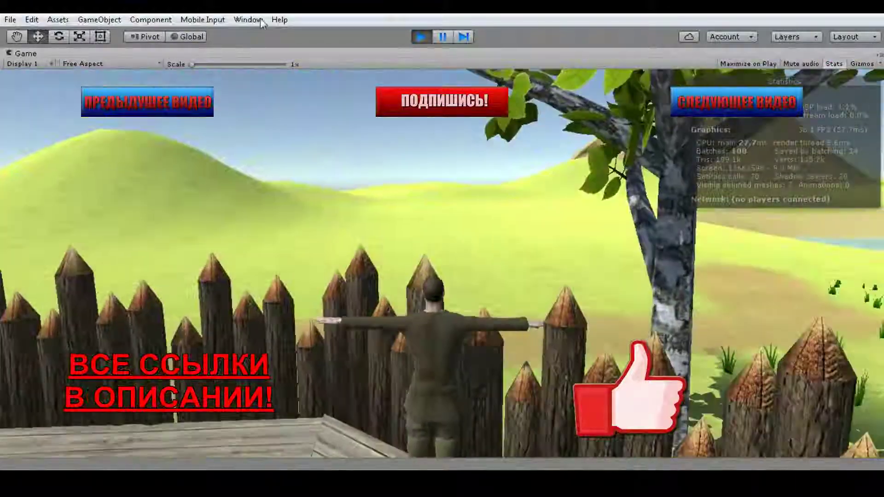